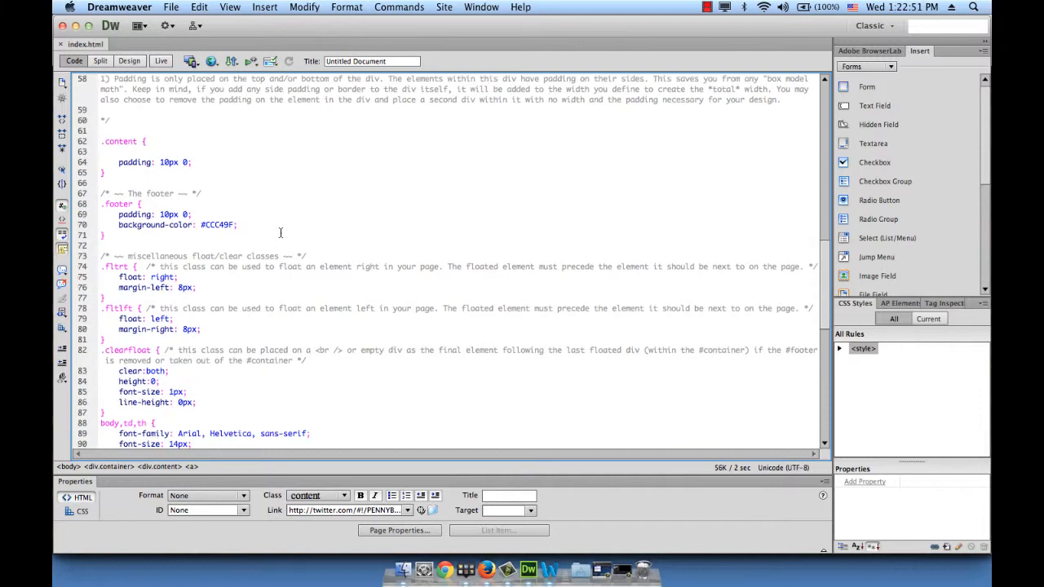
Change the page title in the code to "Pennyblack", refresh the changes and return to Design view
scroll(280, 233, up, 20)
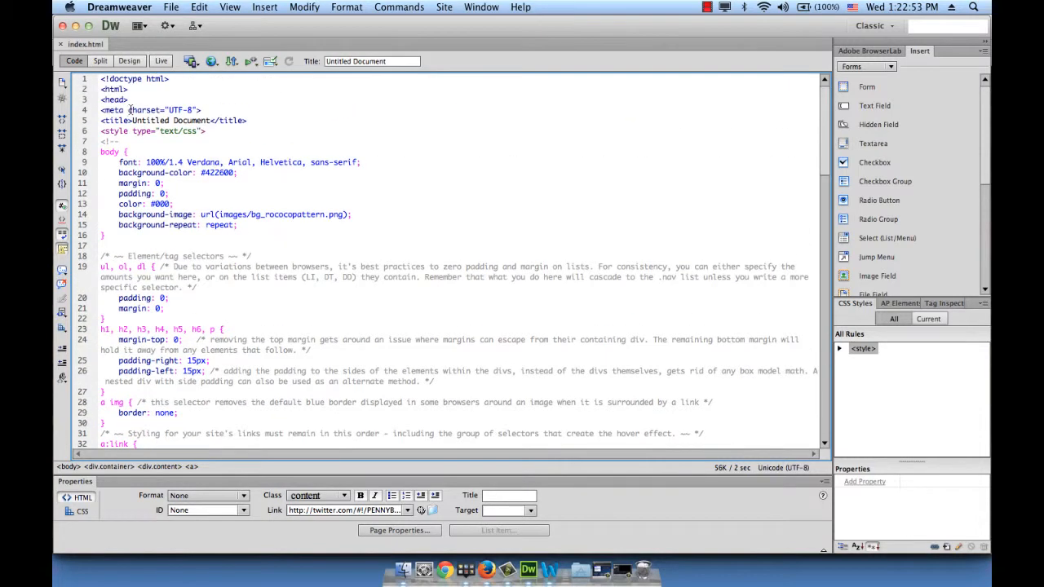
drag(129, 111, 209, 120)
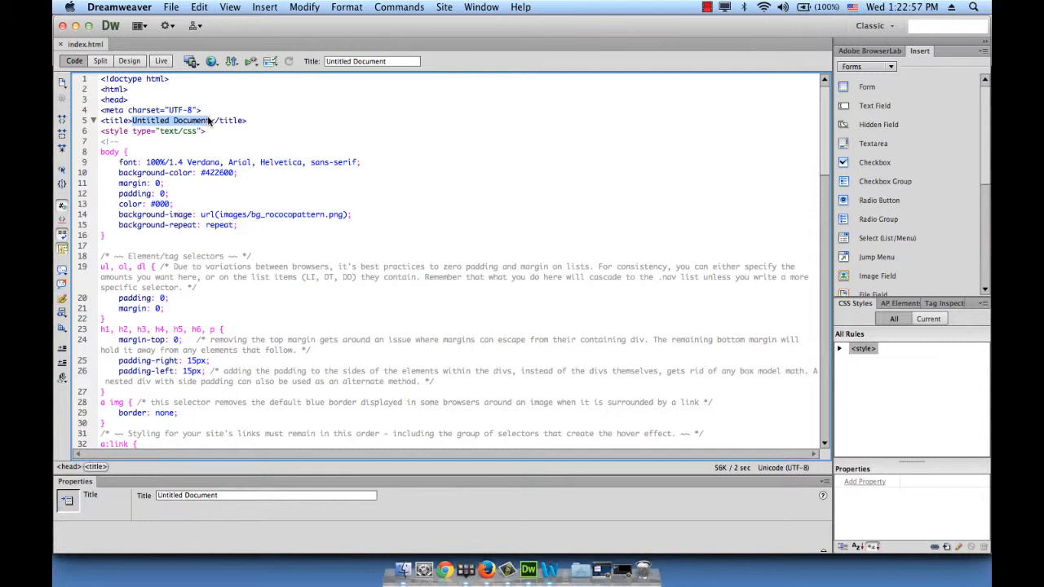
text(Pennyblack)
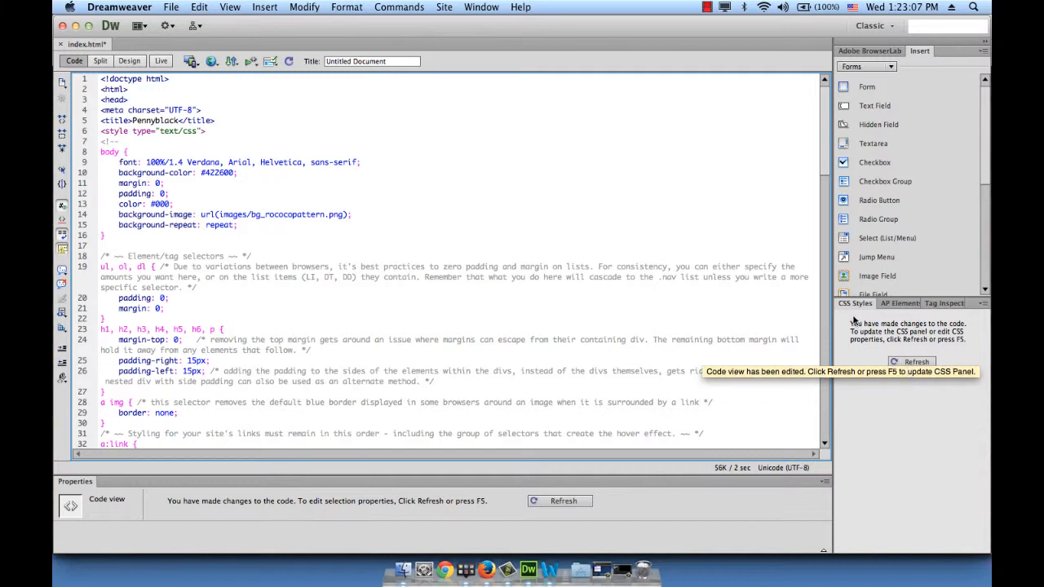
click(915, 364)
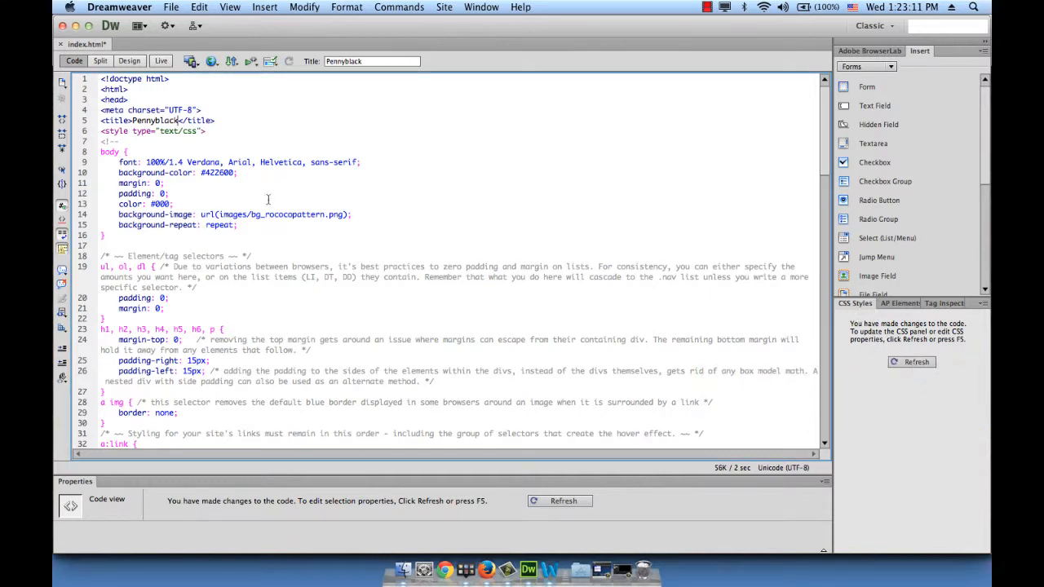
click(128, 61)
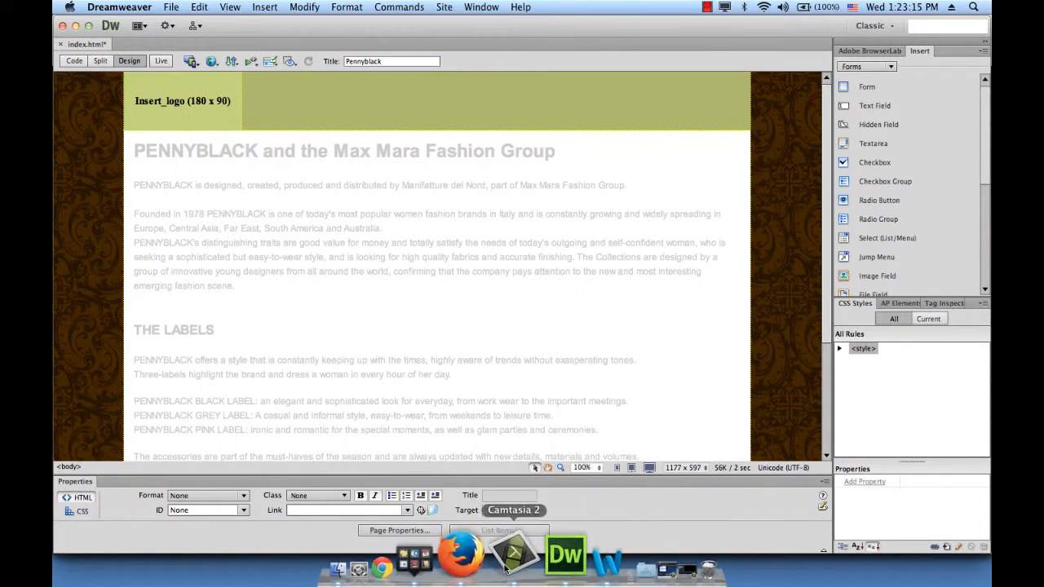
Save index.html and preview it in Firefox, closing the two outdated Untitled Document tabs
click(487, 568)
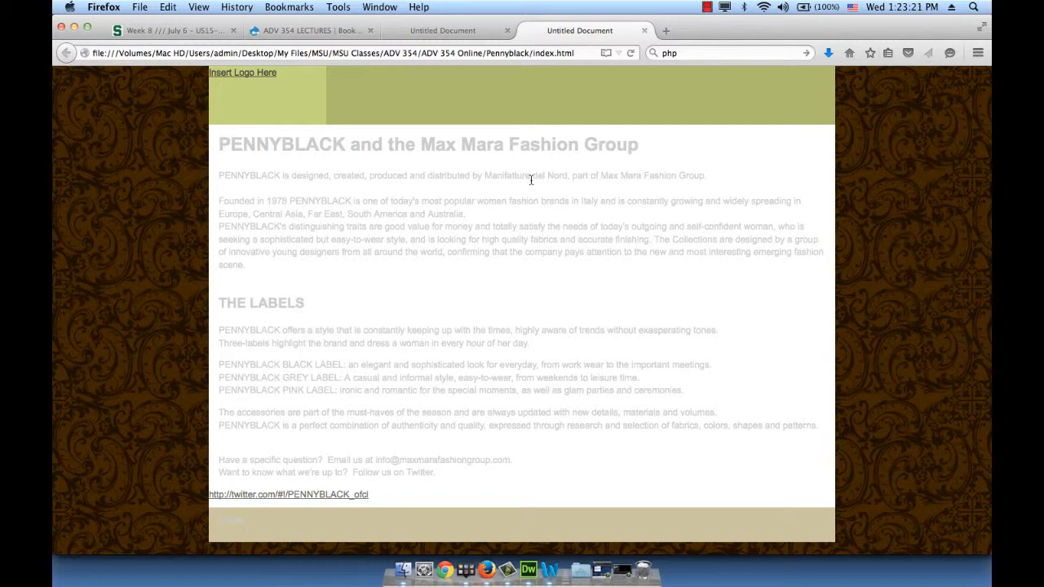
click(534, 567)
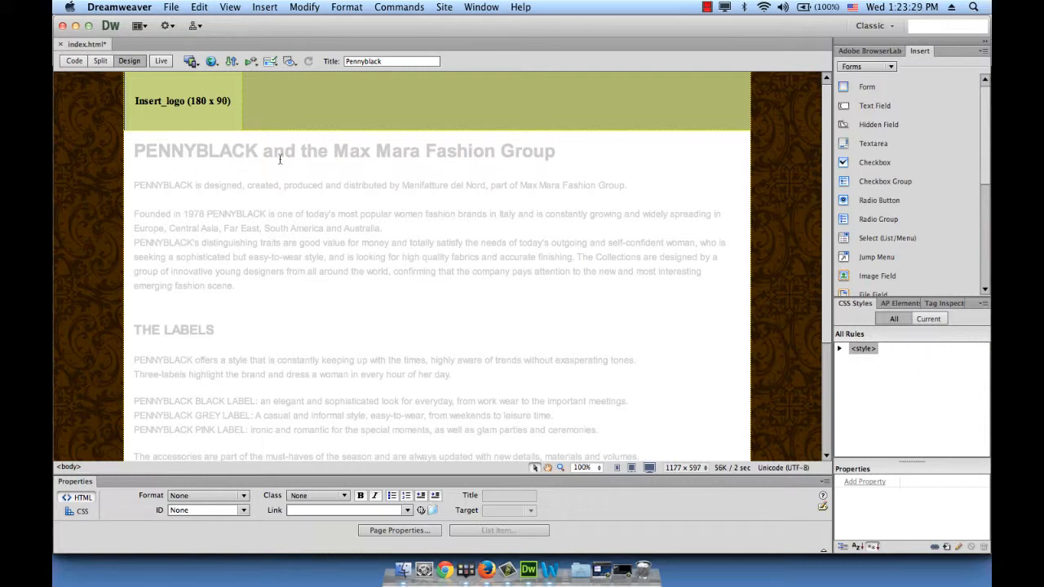
click(172, 7)
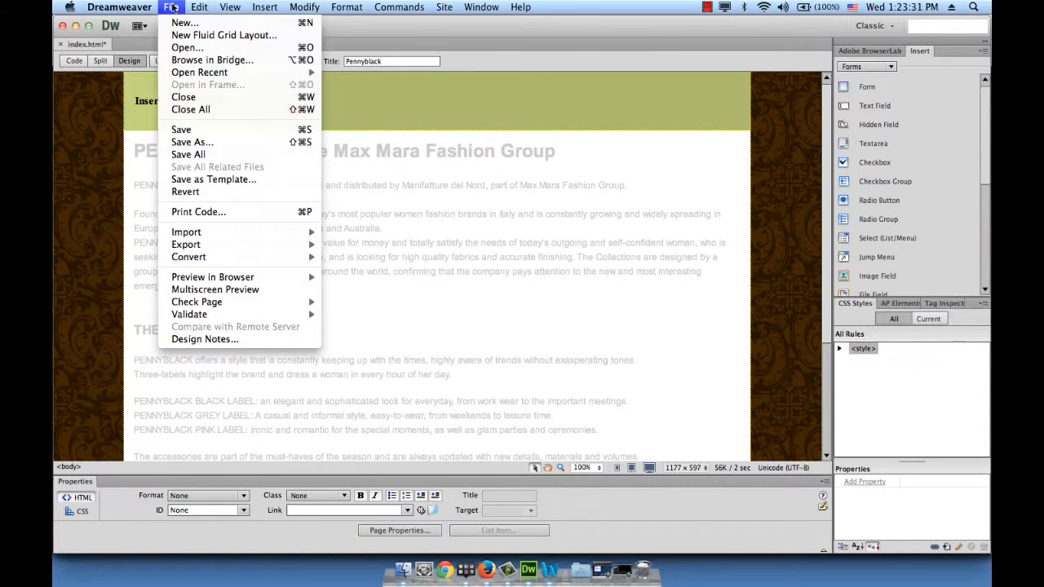
mouse_move(269, 277)
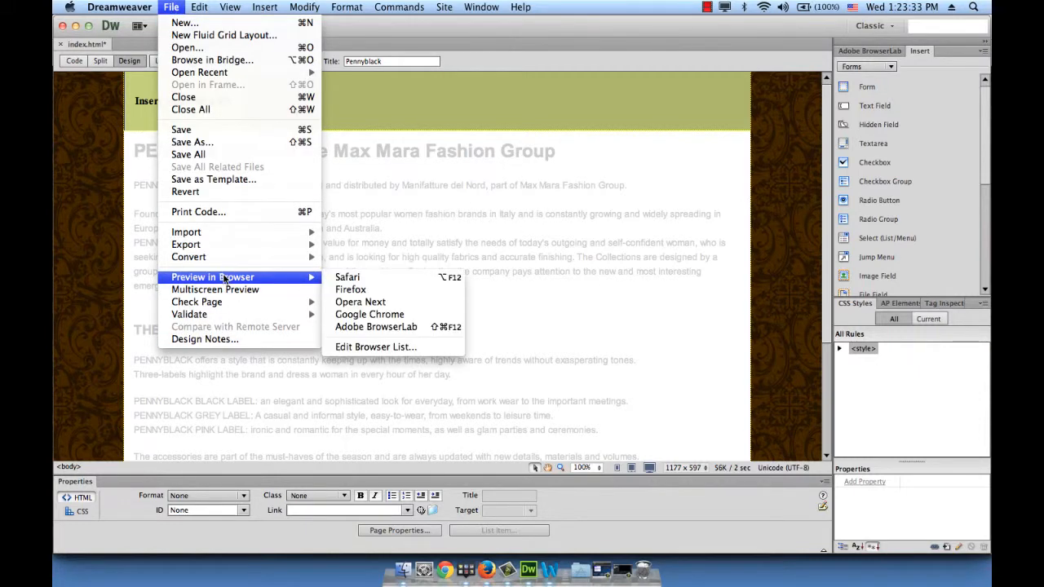
click(378, 290)
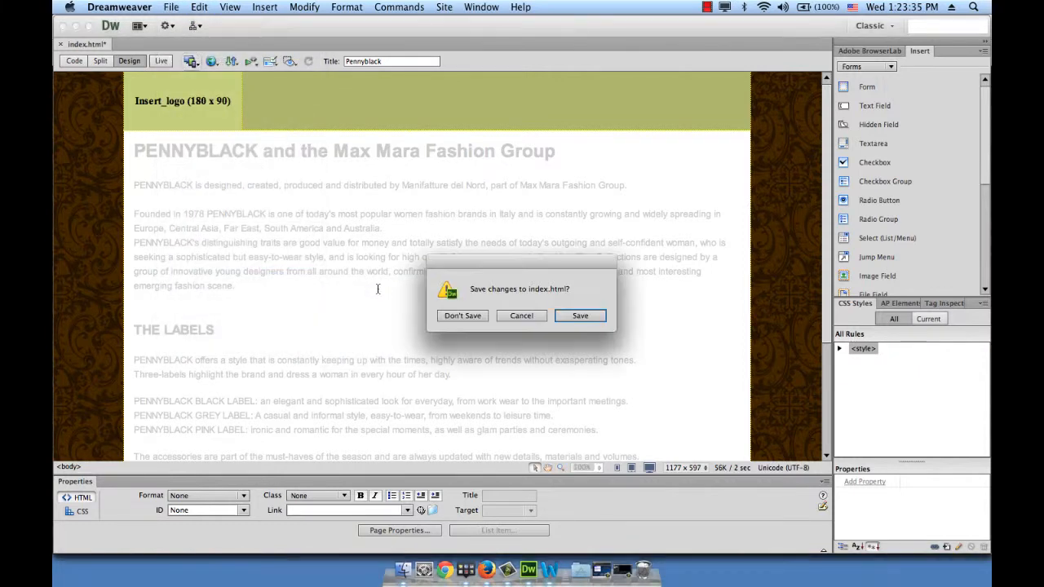
click(603, 316)
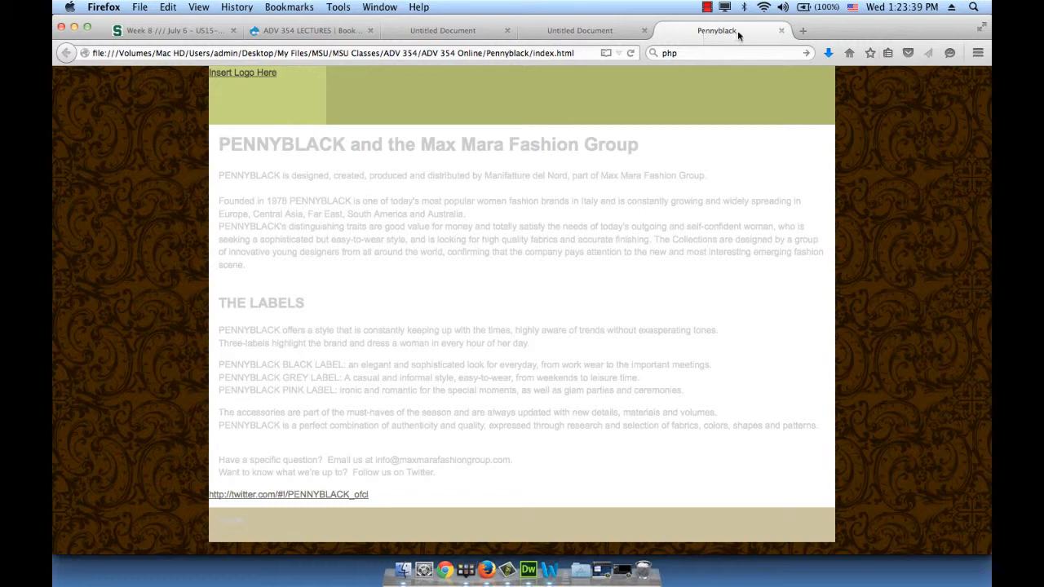
click(644, 30)
click(506, 31)
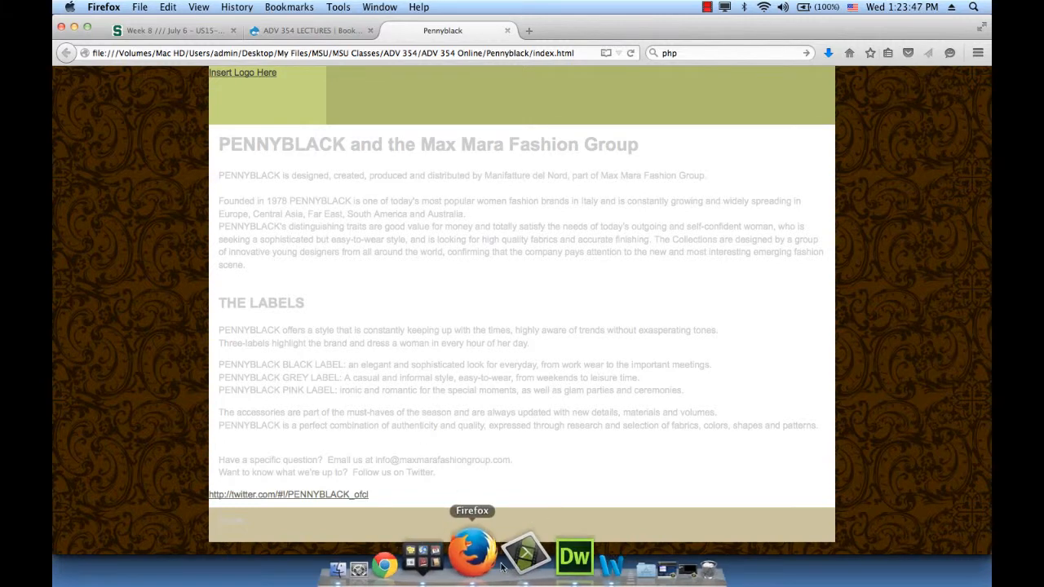
Back in Dreamweaver, set Heading 1 to 24 px with colour #cf2d54 in the page's CSS heading properties
click(528, 567)
scroll(505, 245, down, 3)
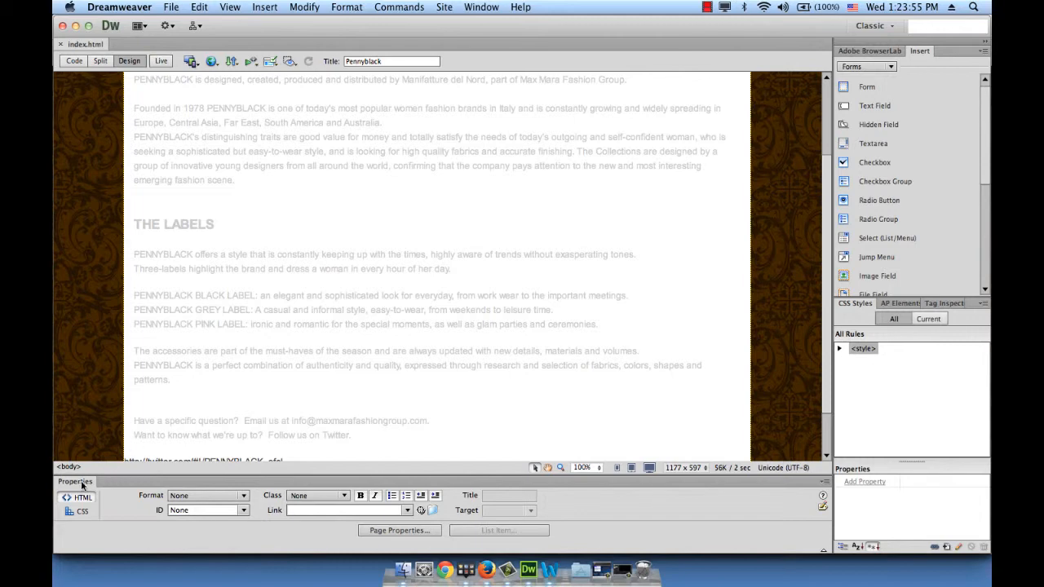
click(399, 530)
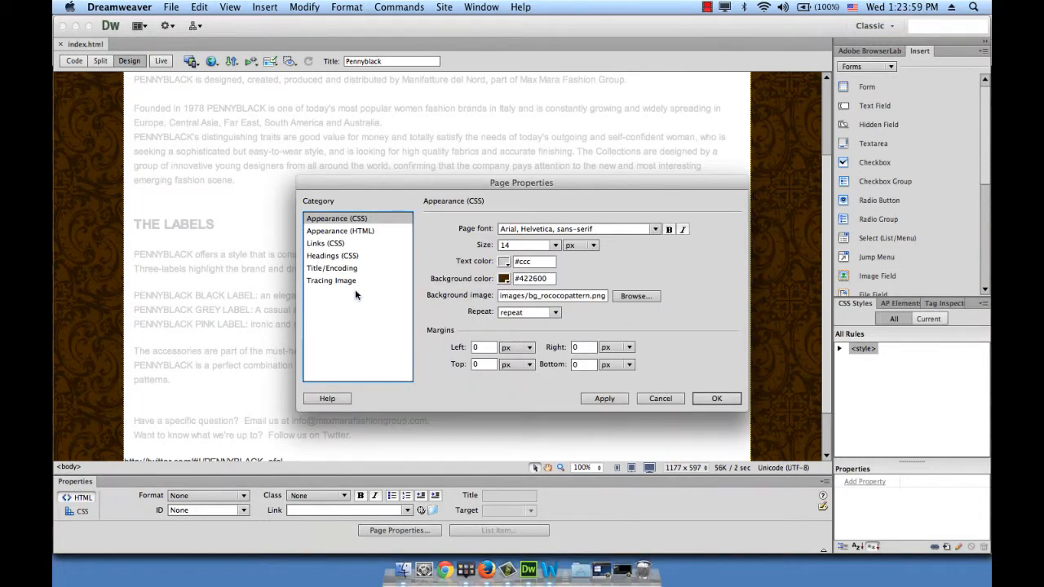
click(332, 257)
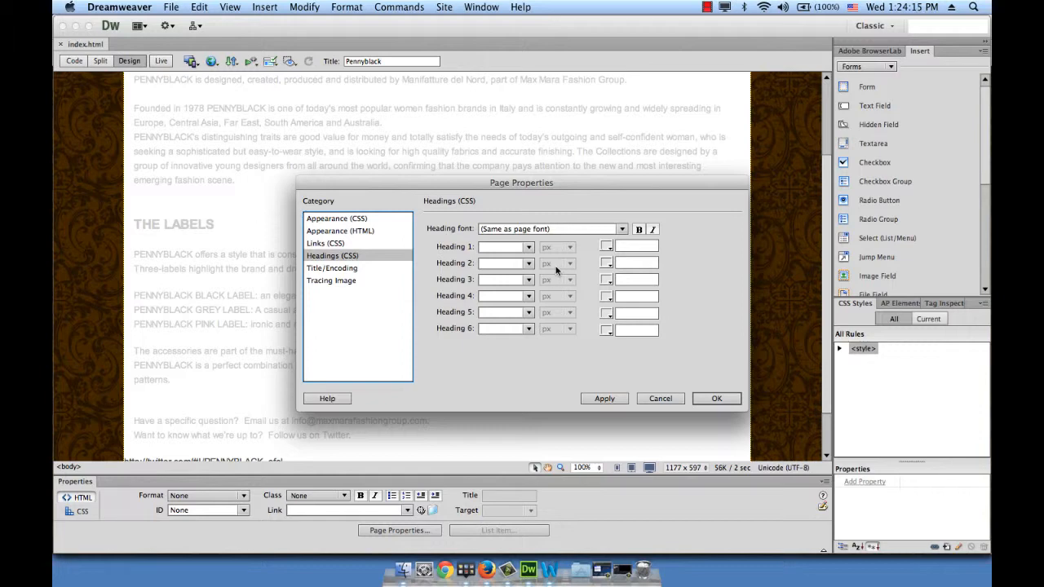
click(528, 248)
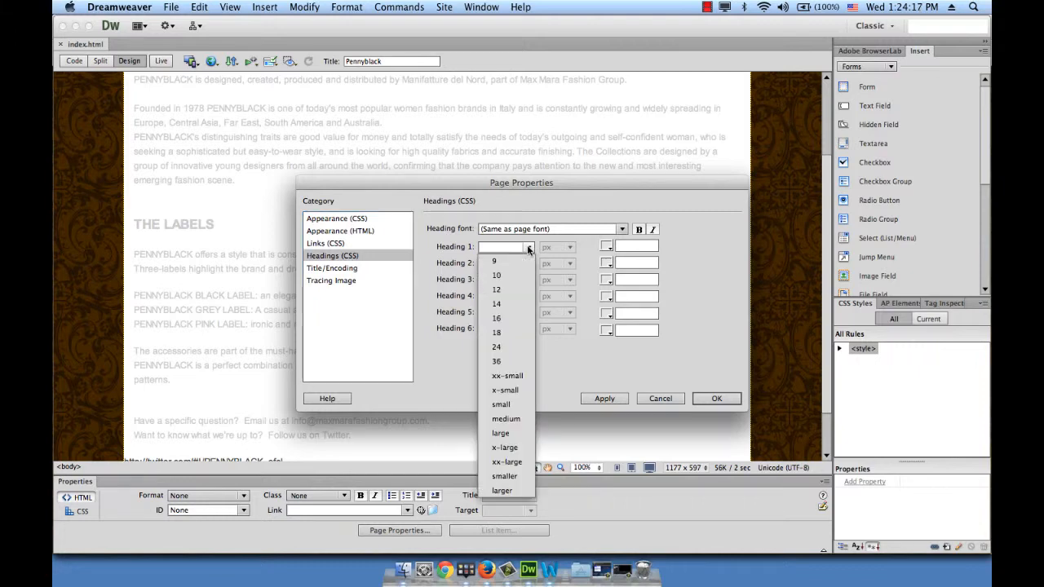
click(512, 348)
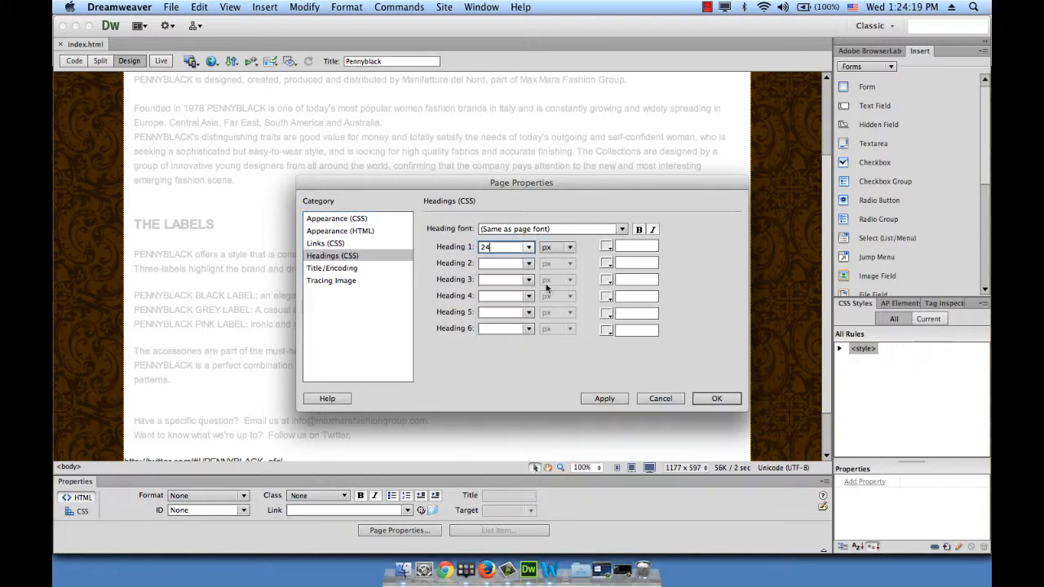
click(648, 248)
text(c)
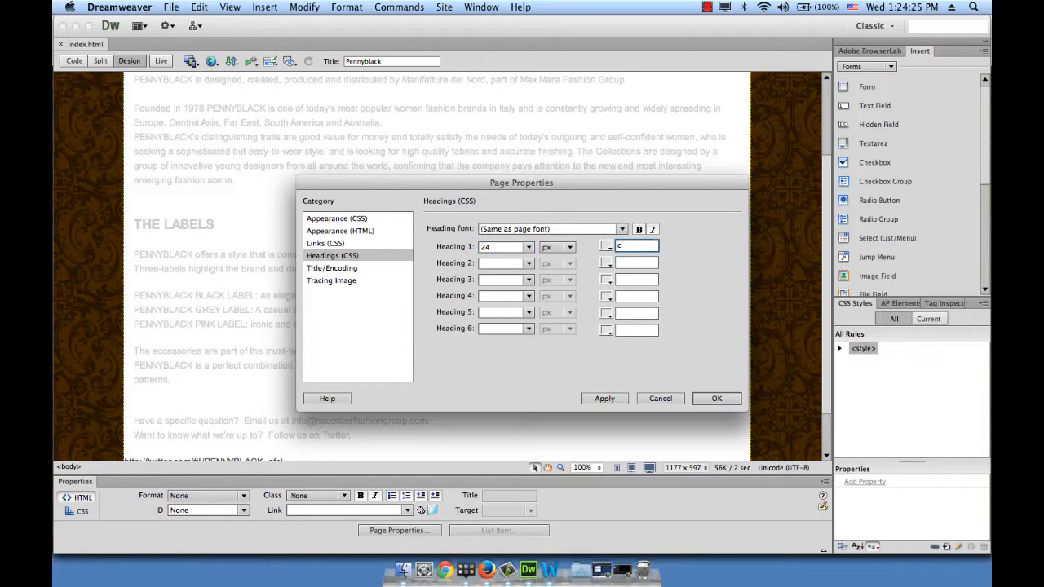
text(f2d54)
key(Tab)
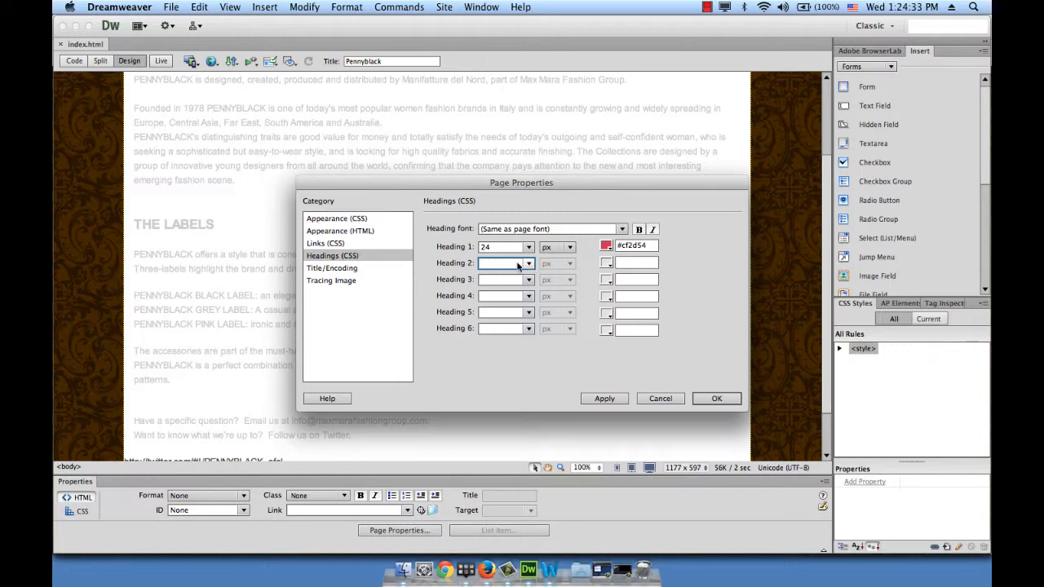
Set Heading 2 to 18 px, sample Heading 1's colour #CF2D54 for it, and apply the page properties
click(528, 263)
click(511, 348)
click(629, 263)
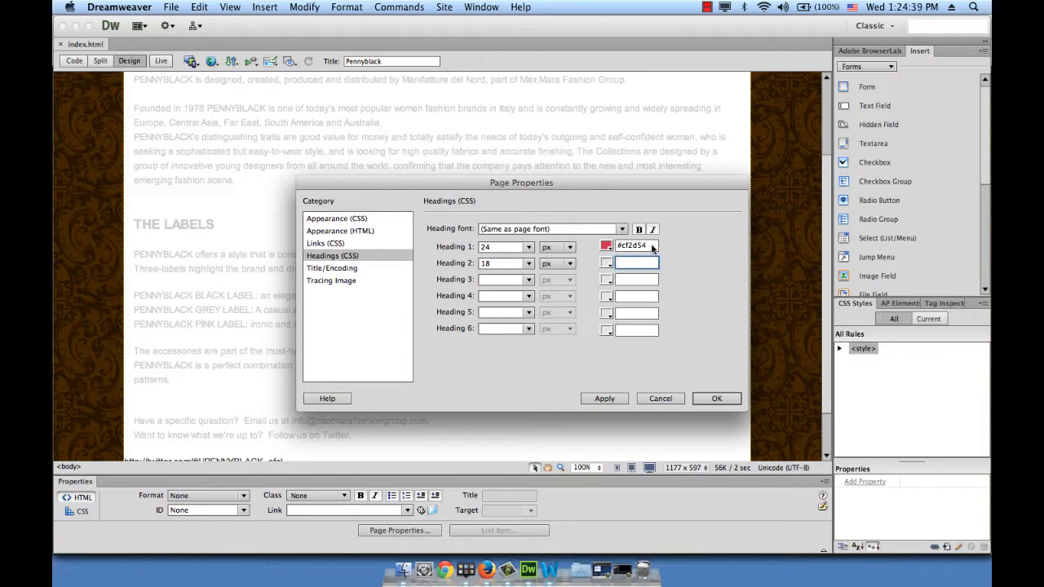
drag(651, 246, 612, 246)
click(650, 264)
click(606, 263)
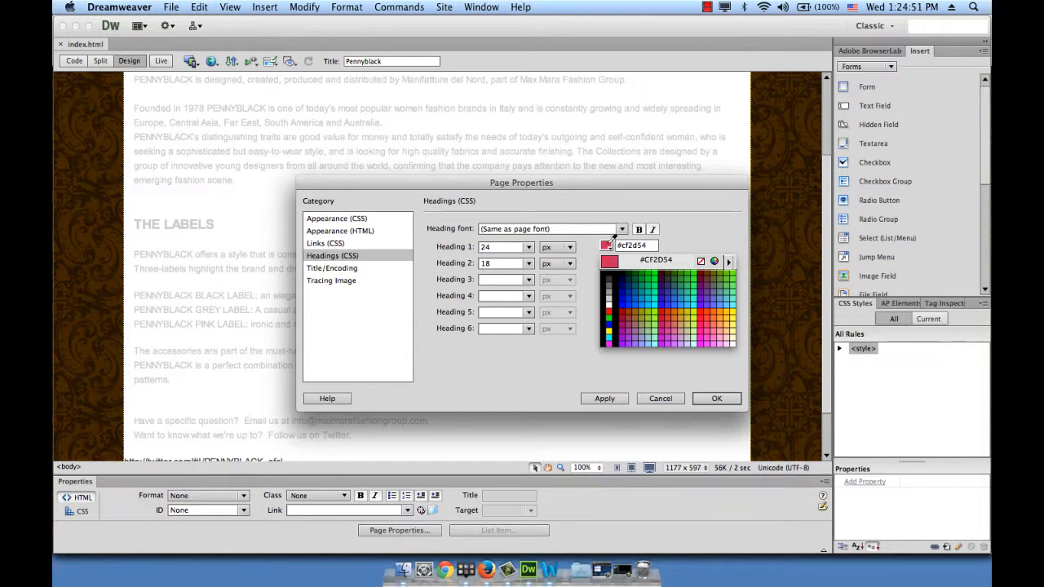
click(610, 237)
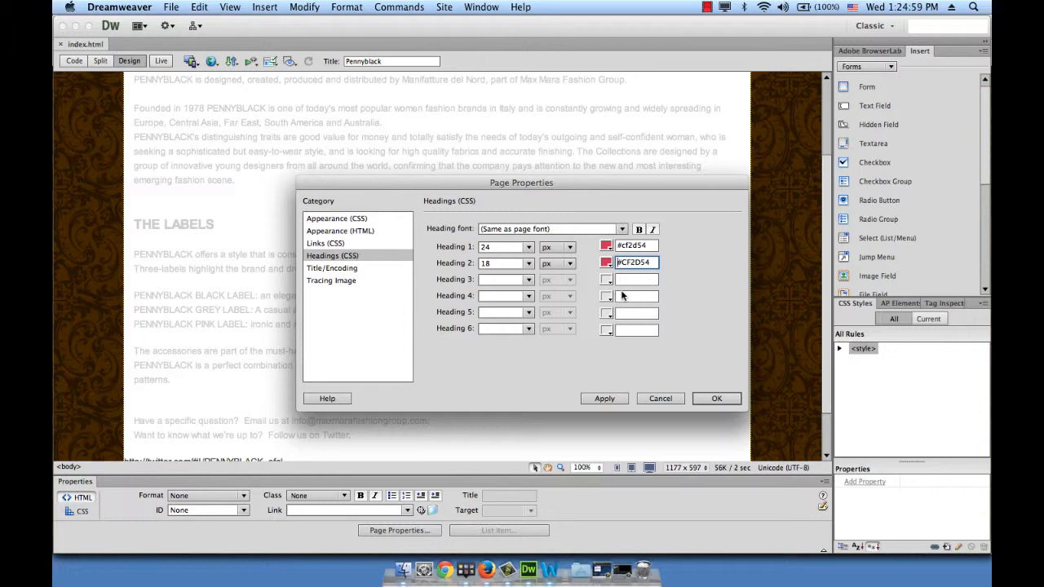
click(606, 398)
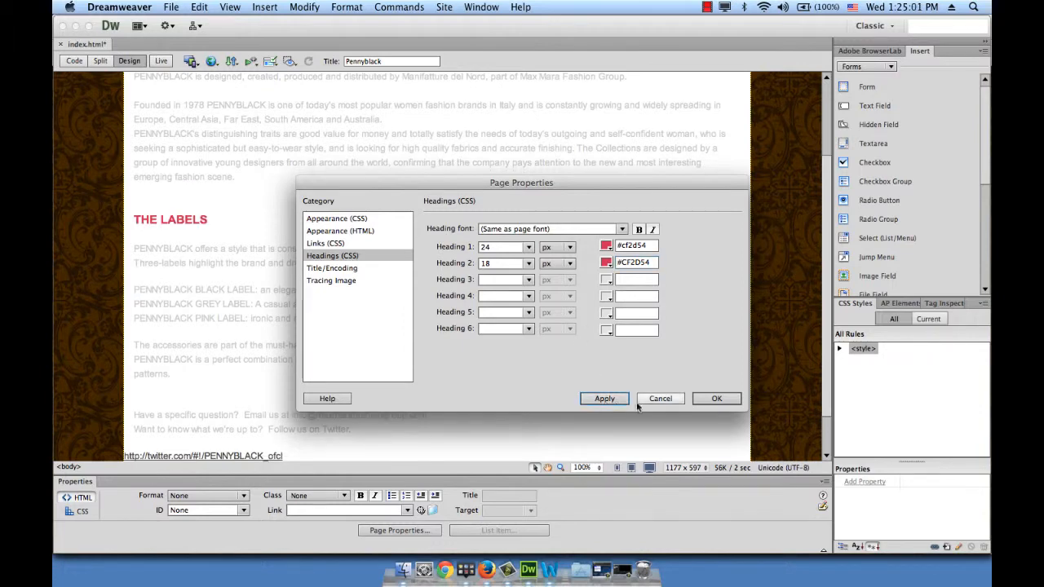
click(733, 399)
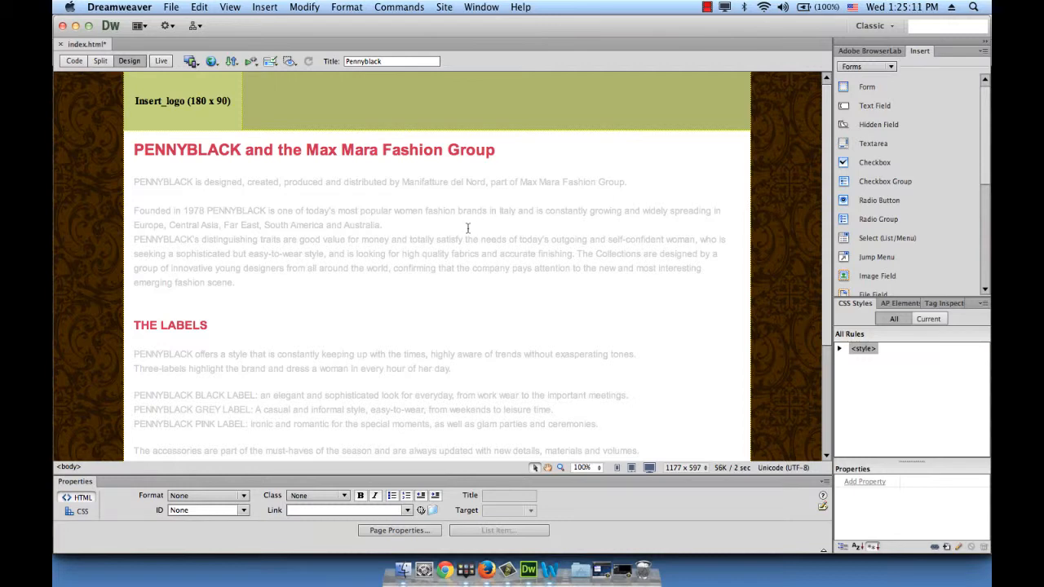
Turn the contact e-mail address after "Email us at" into an email link
scroll(315, 391, down, 5)
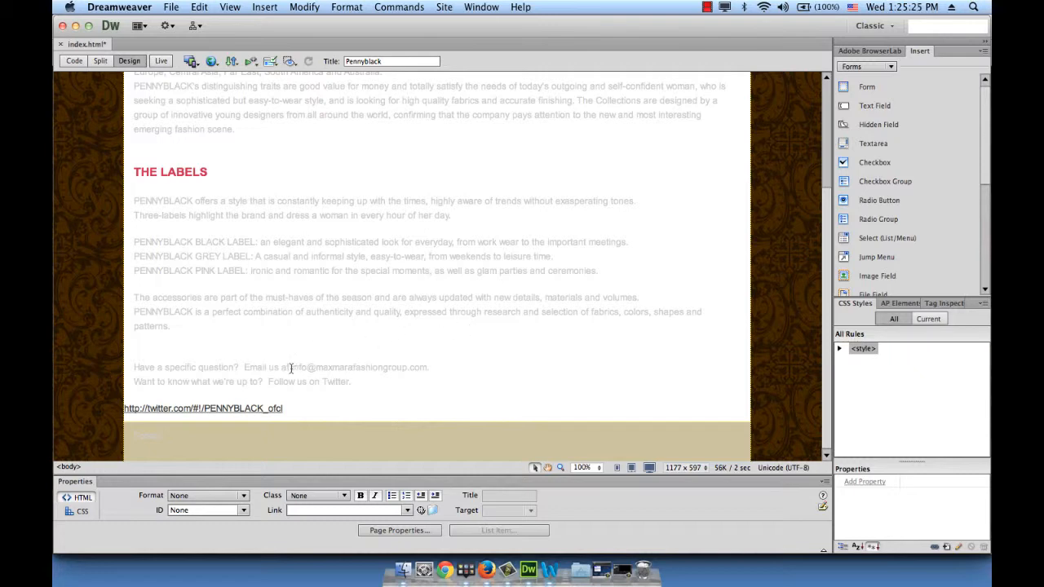
drag(291, 368, 427, 368)
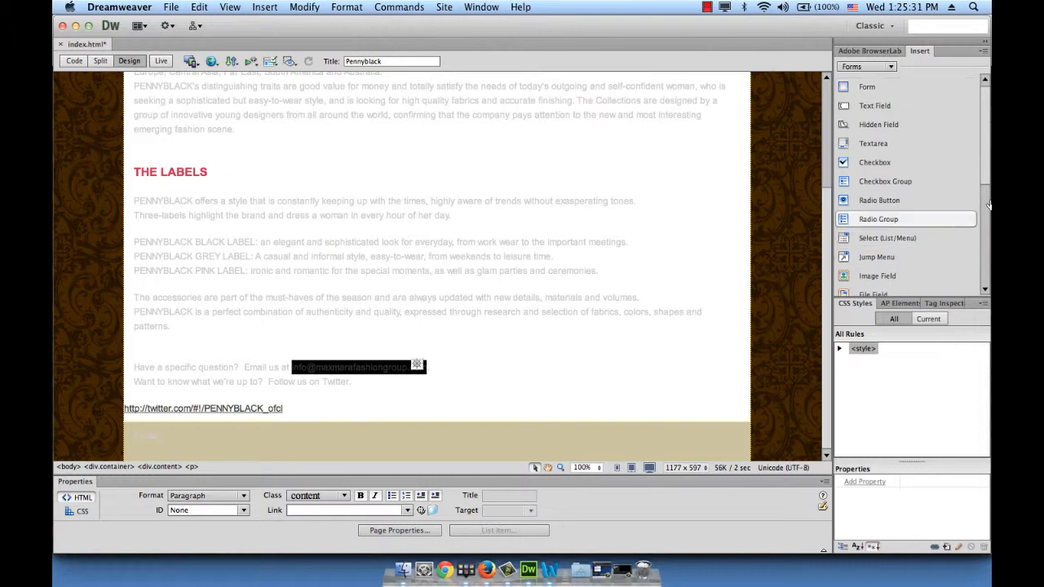
click(893, 65)
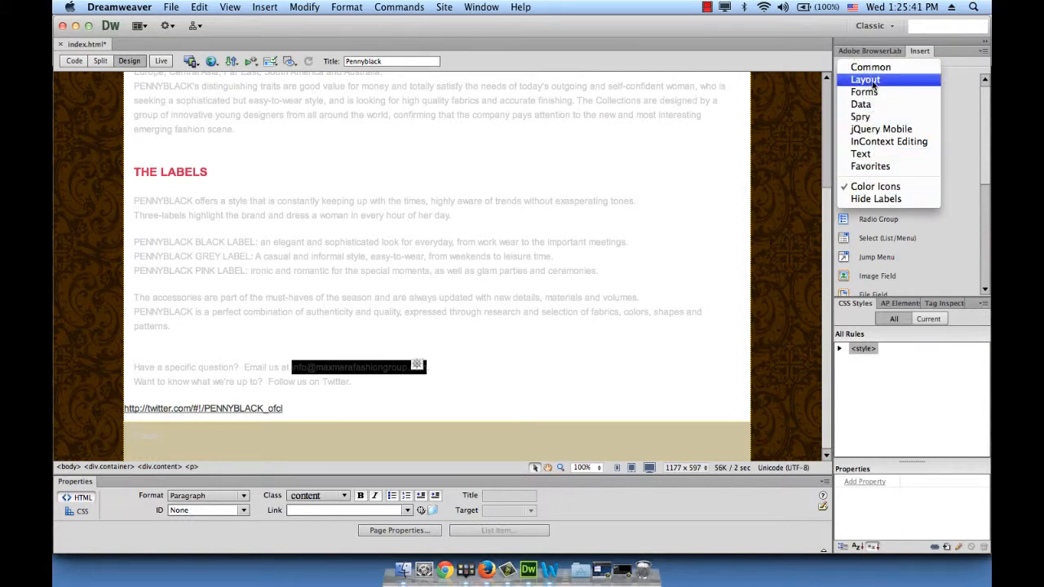
click(870, 67)
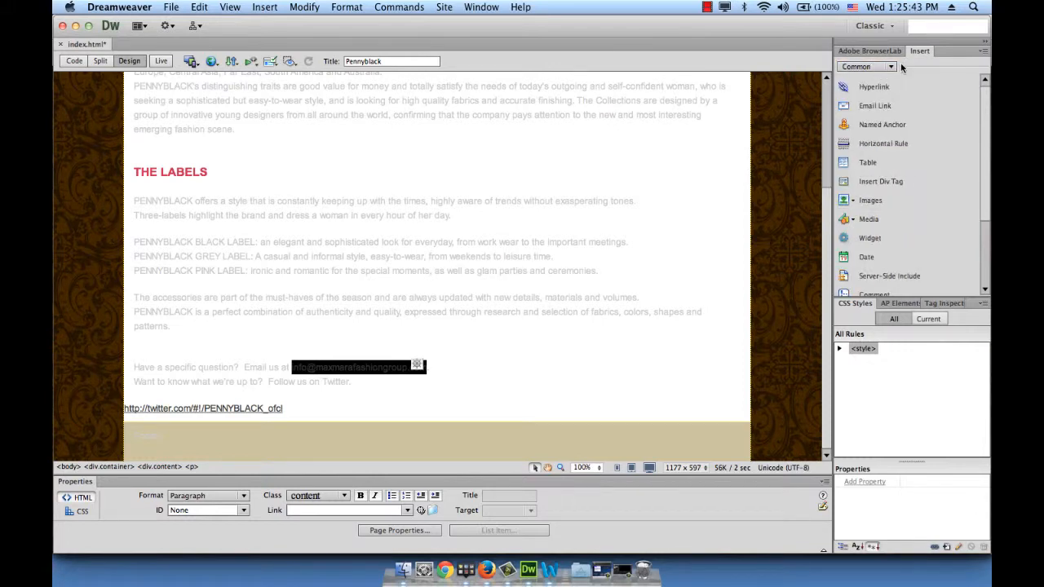
click(874, 107)
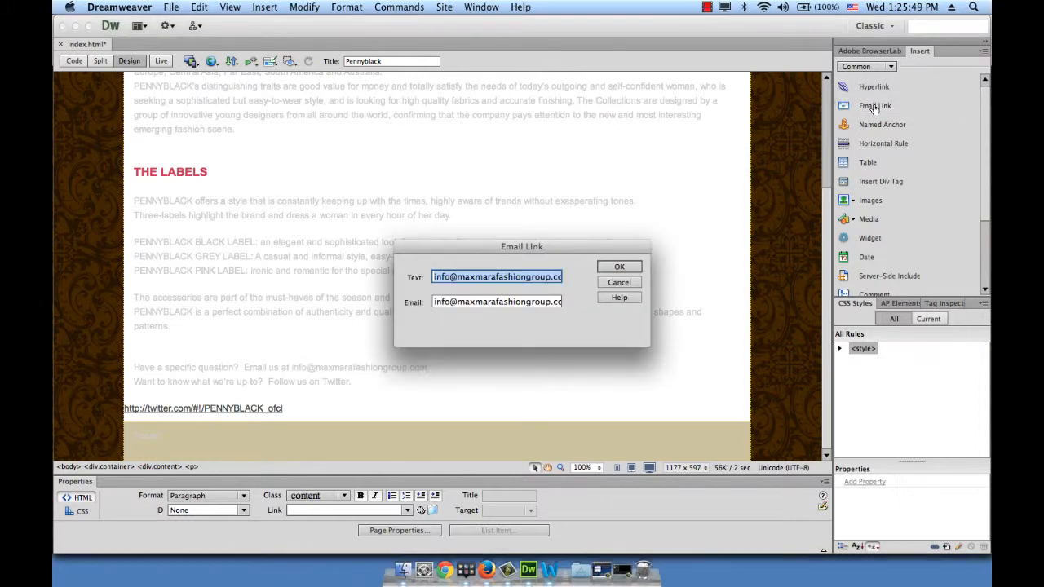
drag(635, 249, 660, 144)
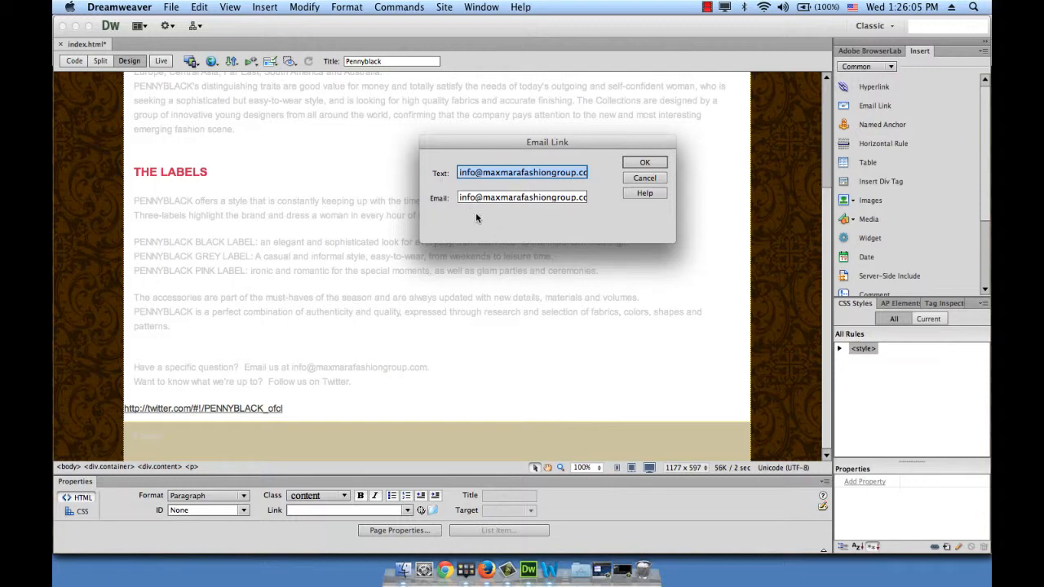
click(644, 162)
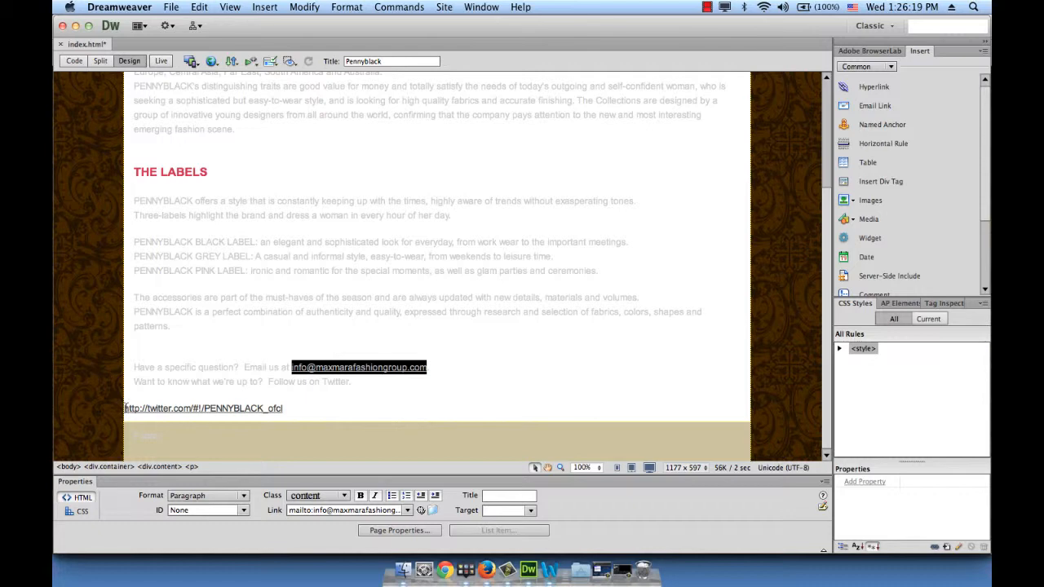
Cut the Twitter URL from below the contact lines and enter it as the hyperlink address for the word "Twitter"
drag(126, 406, 287, 411)
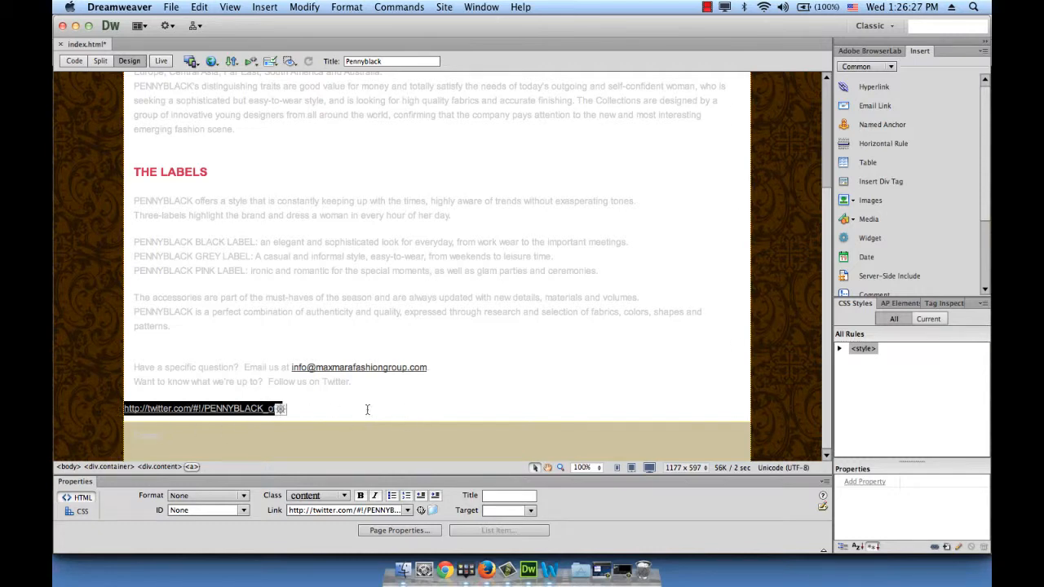
key(super+x)
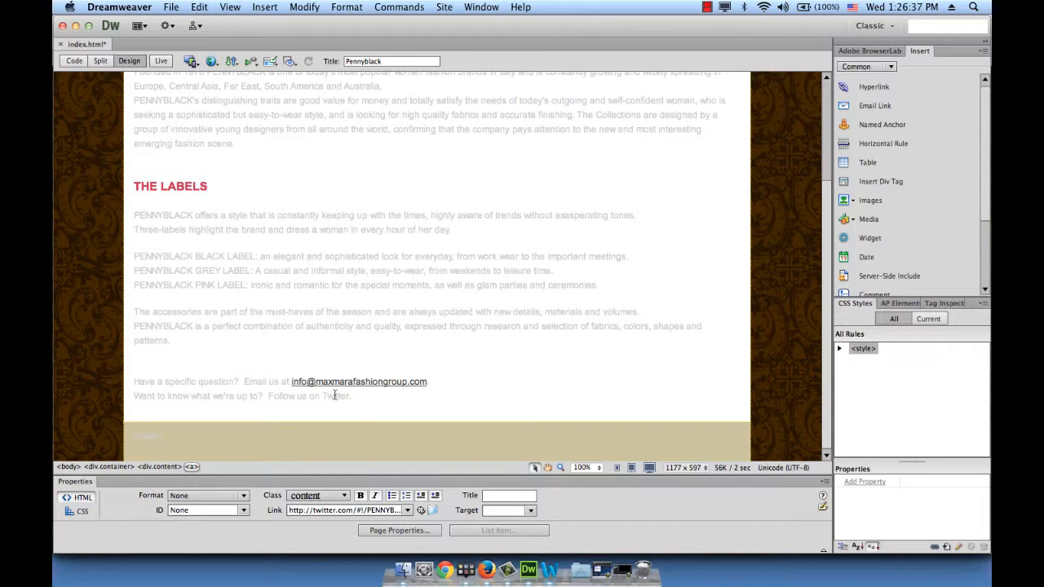
double_click(334, 395)
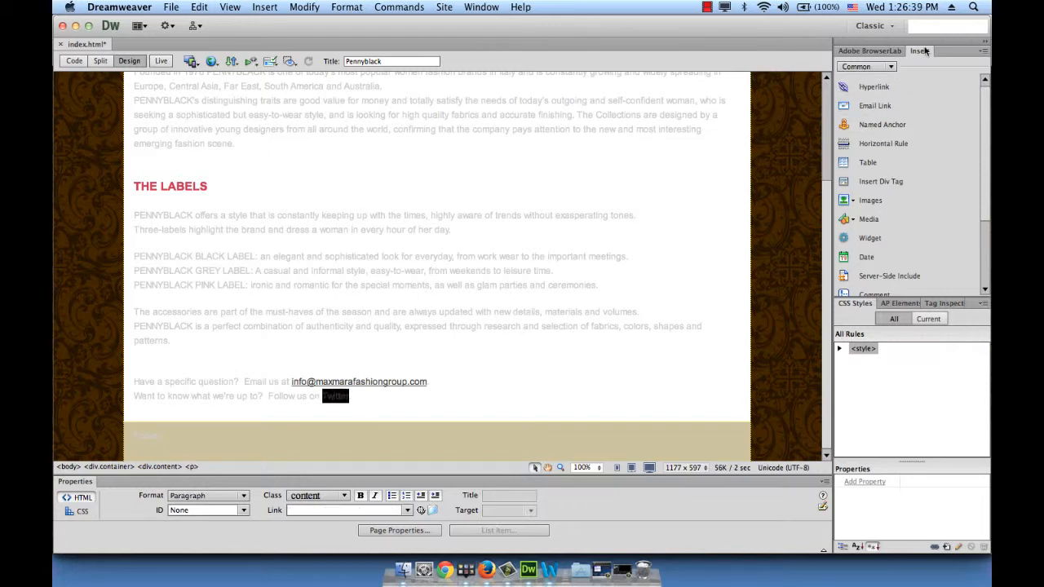
click(866, 87)
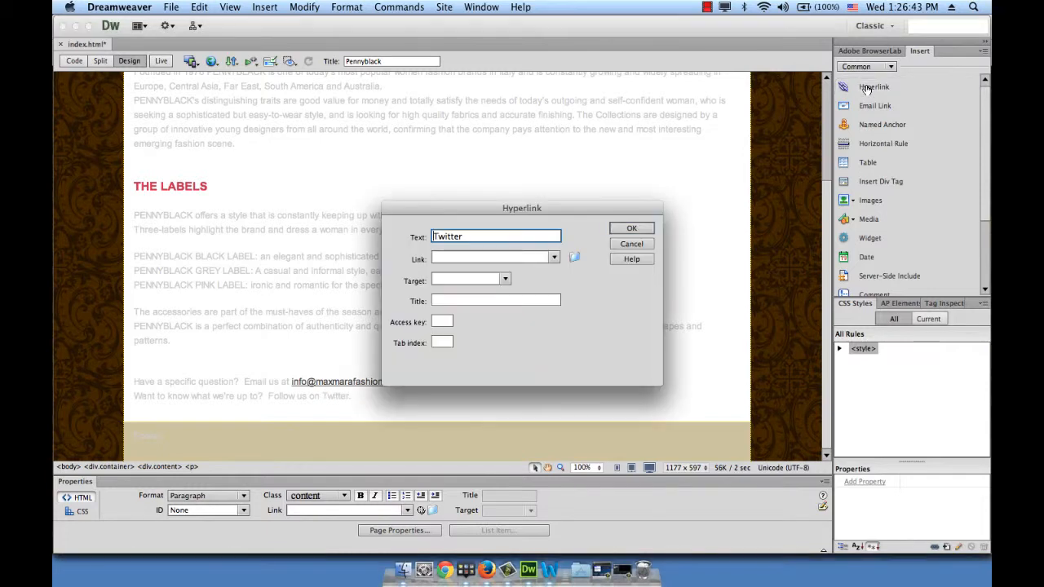
drag(577, 203, 578, 129)
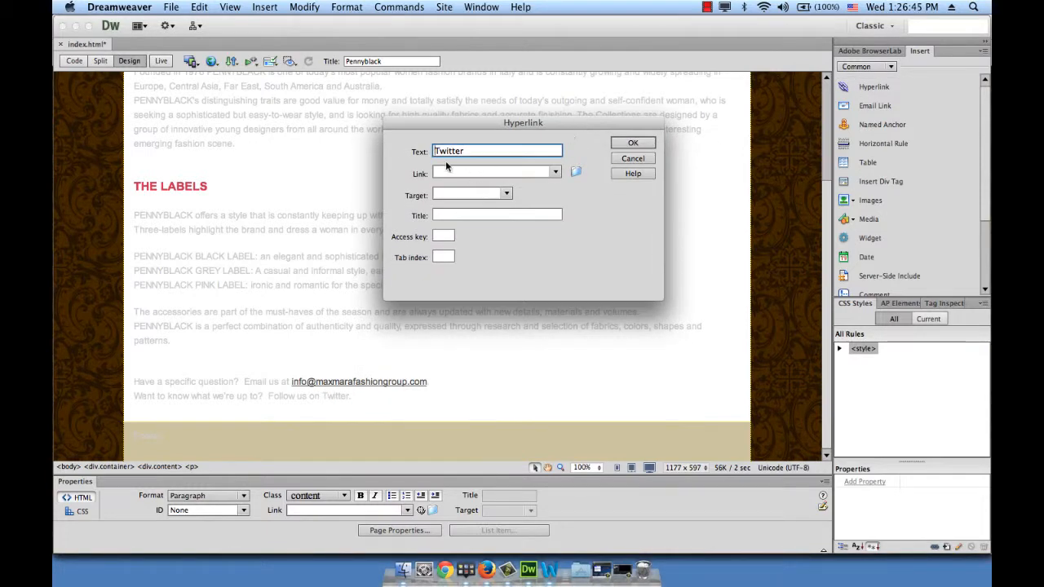
click(468, 151)
click(471, 173)
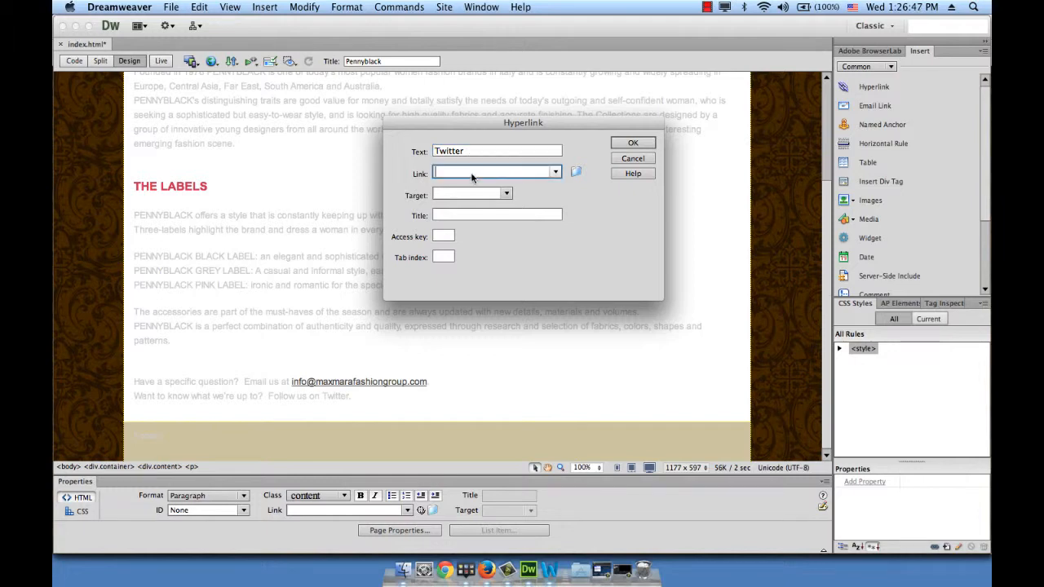
key(super+v)
Set the Twitter hyperlink's target to _blank and insert the link
click(506, 194)
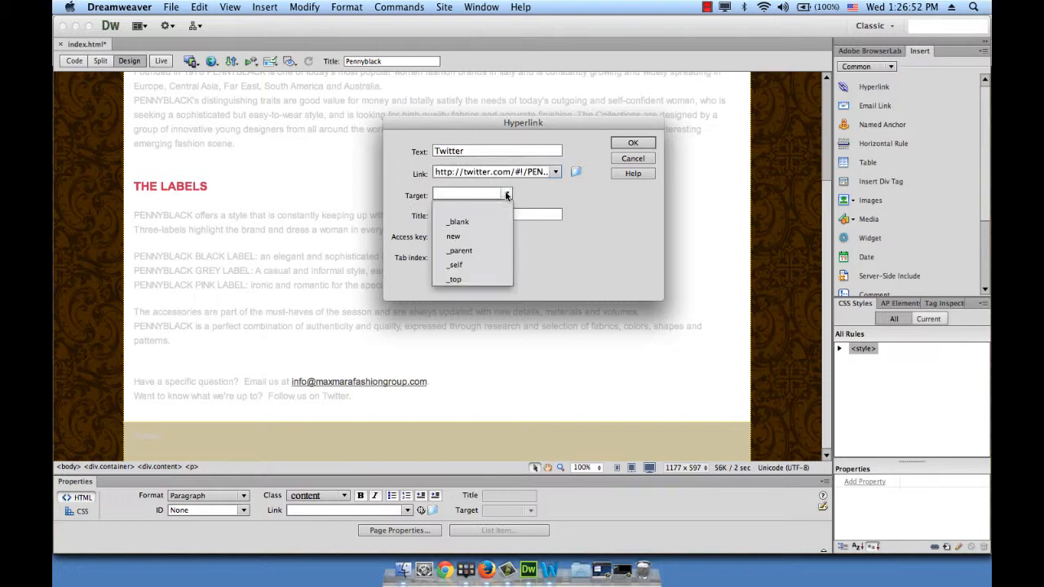
click(474, 222)
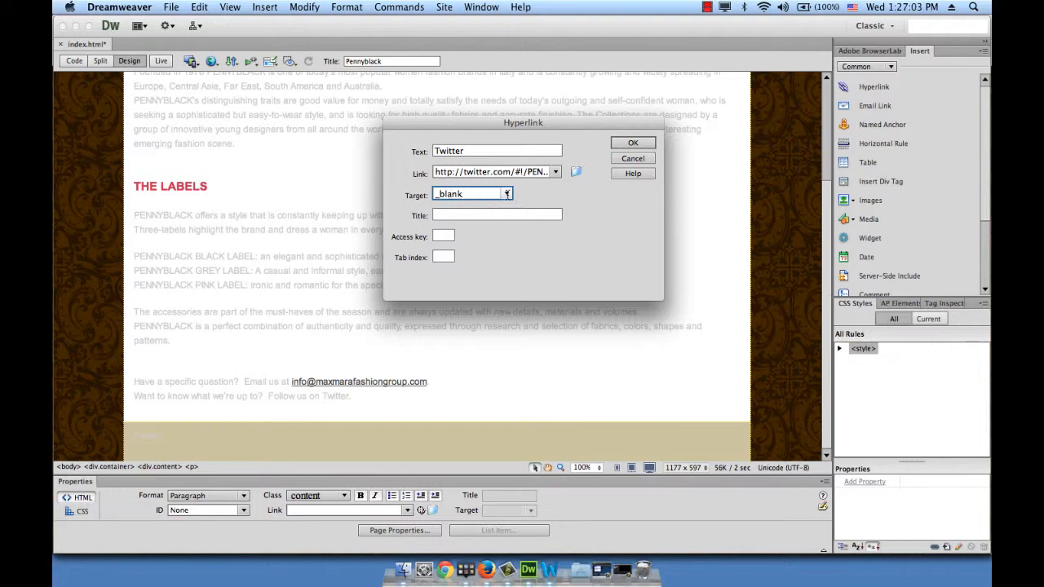
click(635, 142)
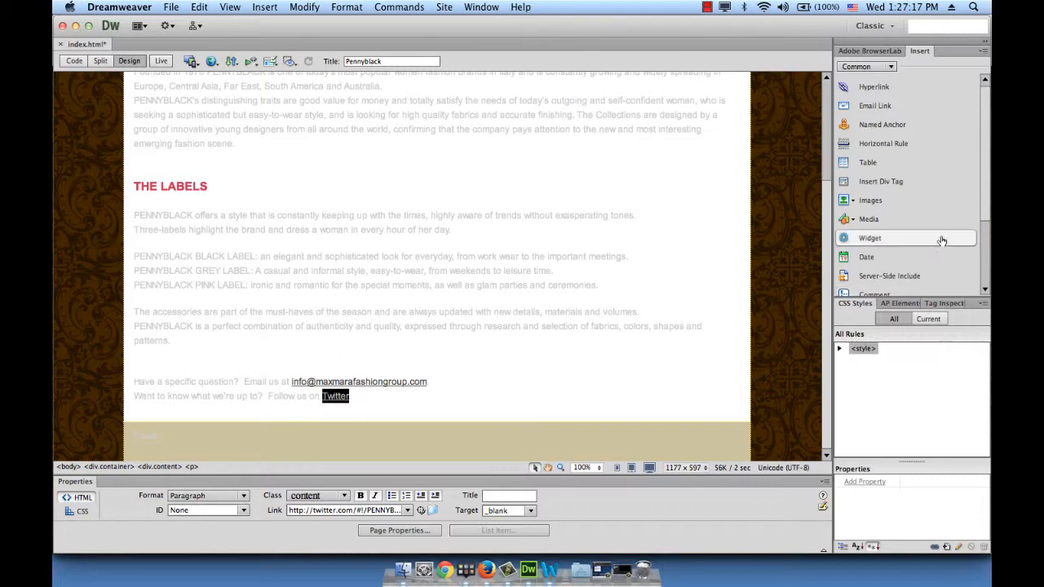
Delete the a:visited and the a:hover, a:active, a:focus rules from the page's <style> rules
click(849, 367)
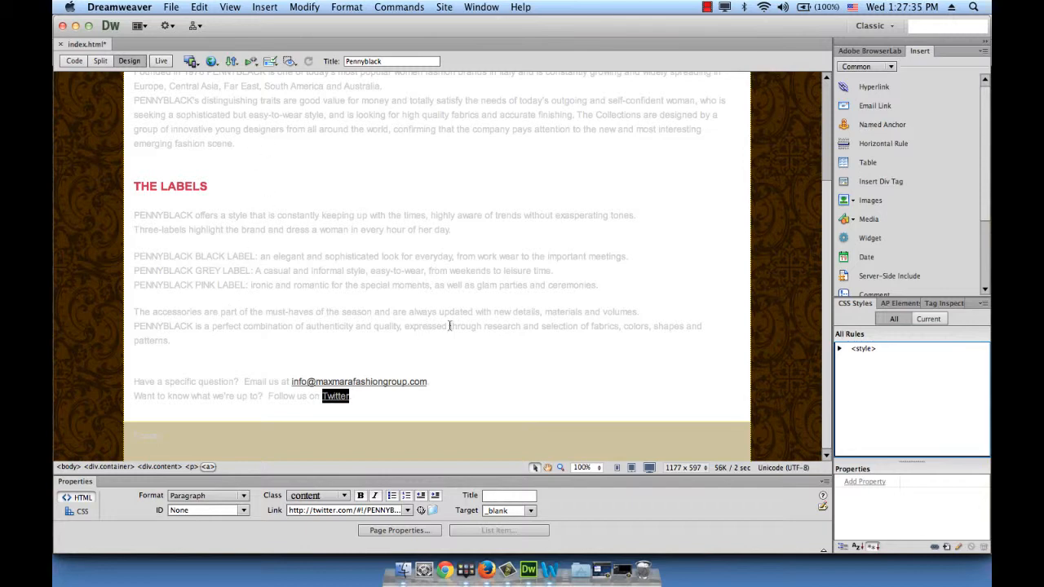
click(839, 350)
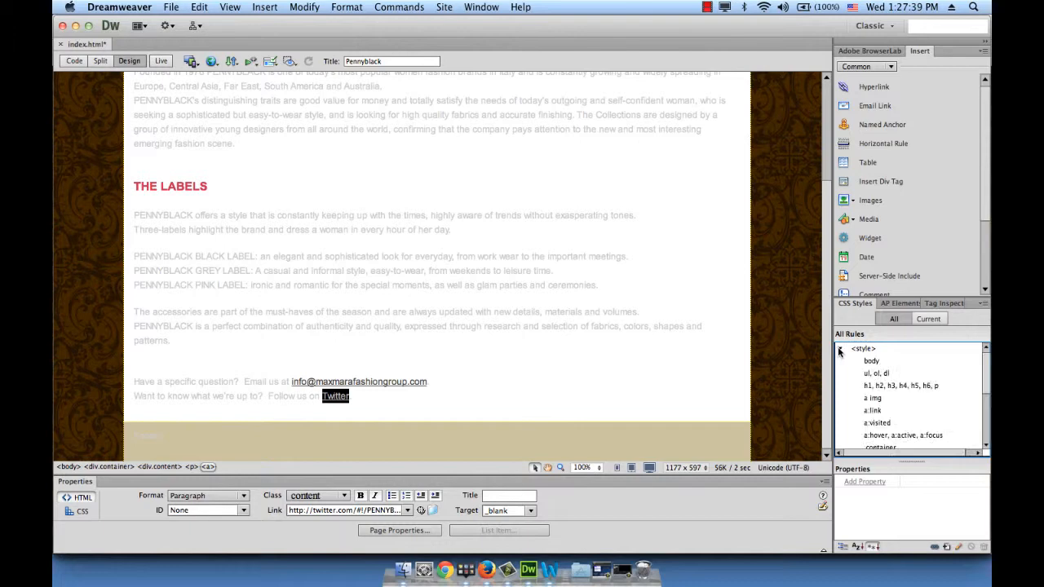
scroll(923, 369, down, 5)
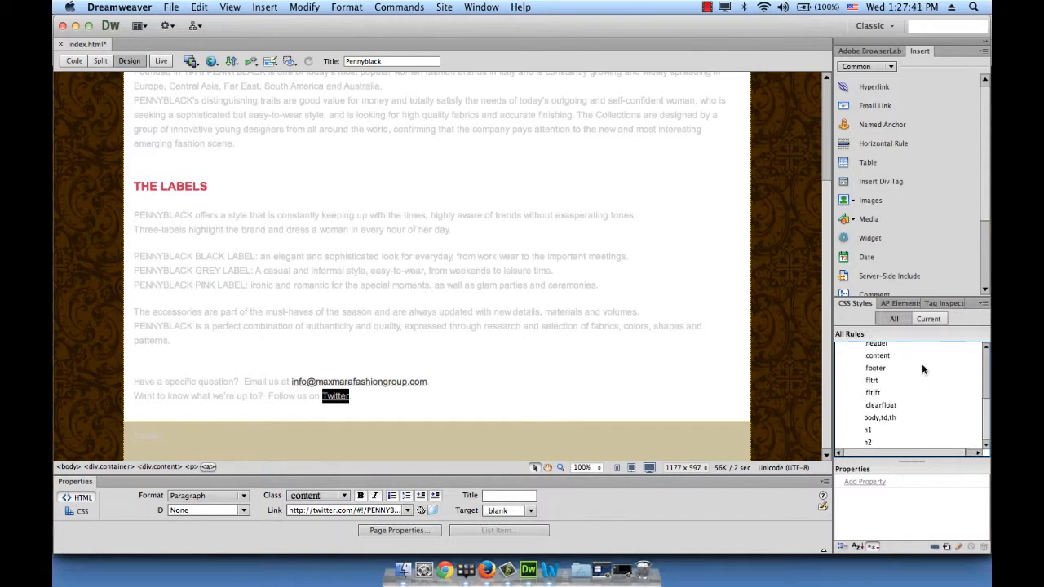
scroll(922, 369, up, 5)
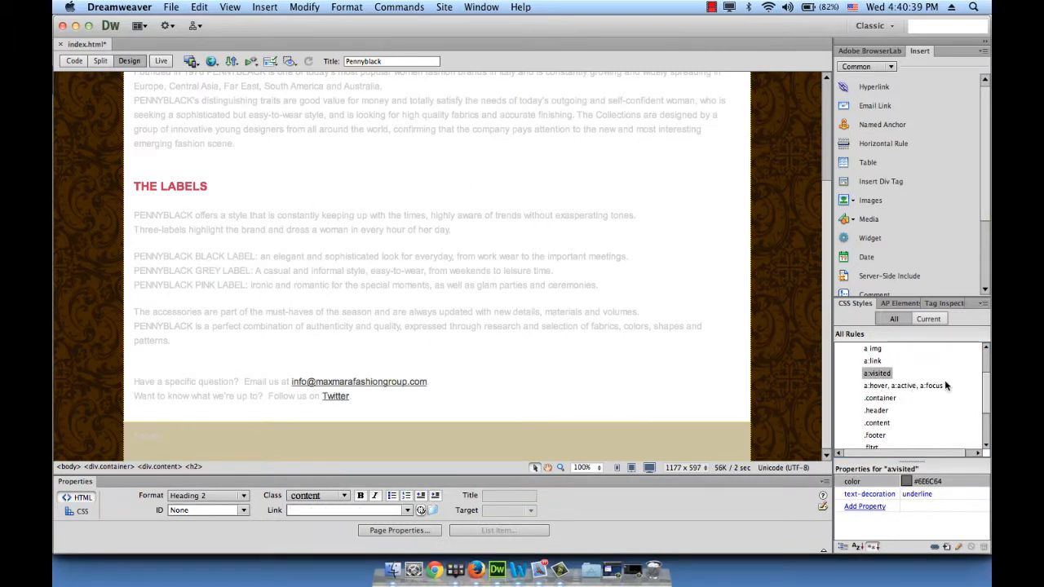
click(873, 360)
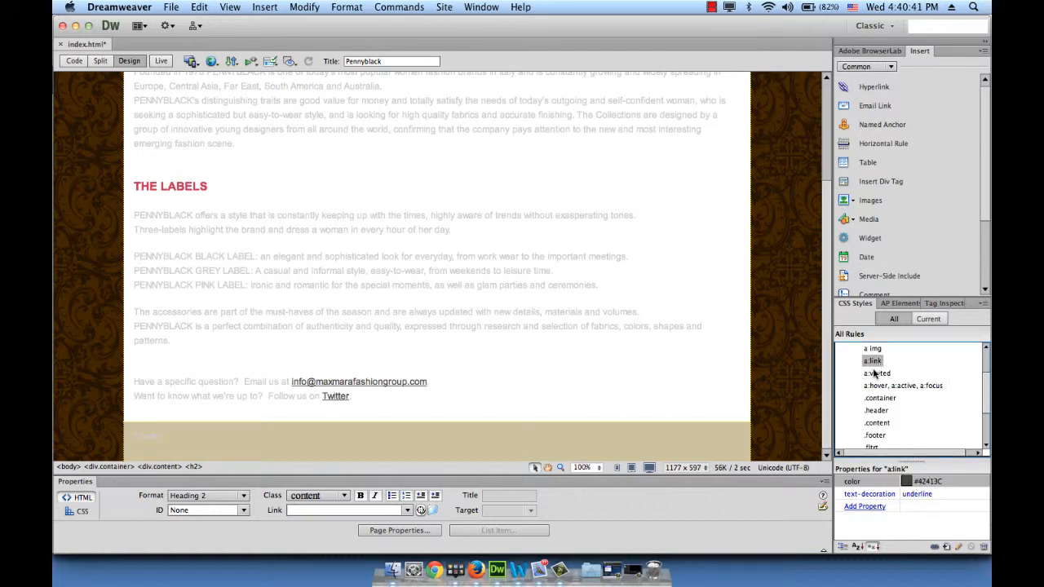
click(876, 372)
scroll(879, 377, up, 2)
scroll(884, 382, down, 2)
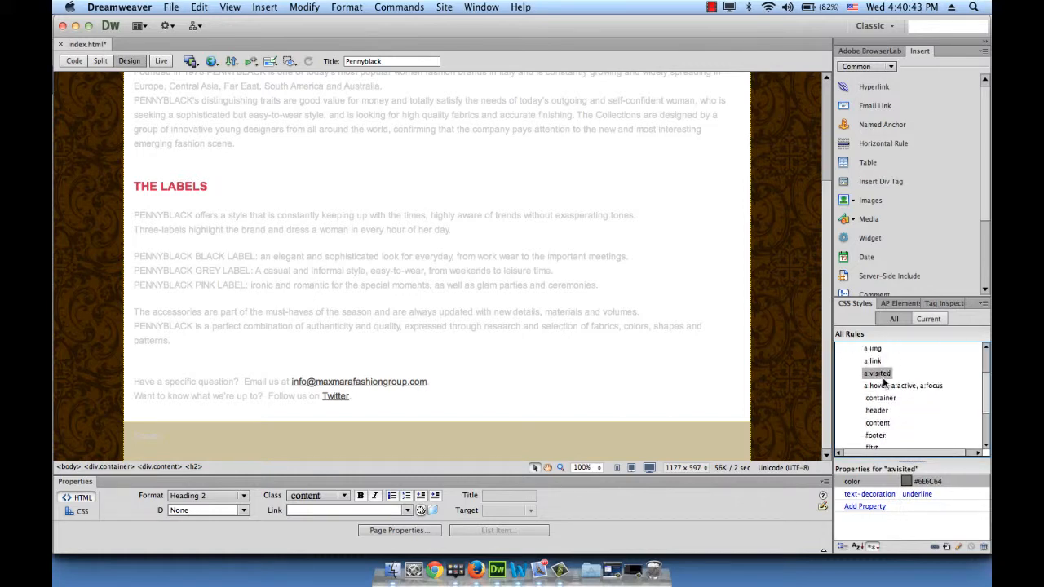
scroll(883, 382, up, 2)
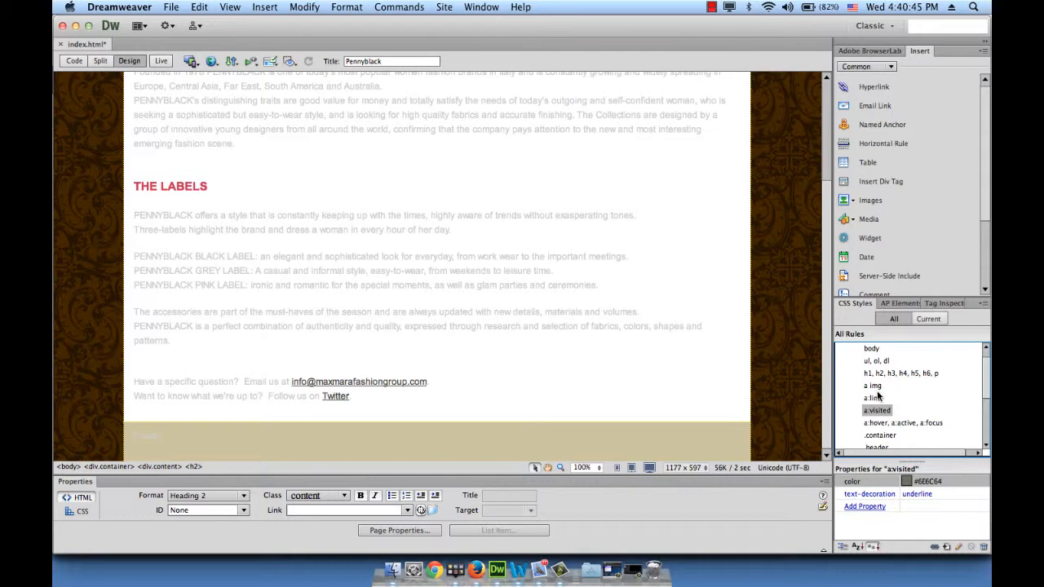
shift+click(877, 423)
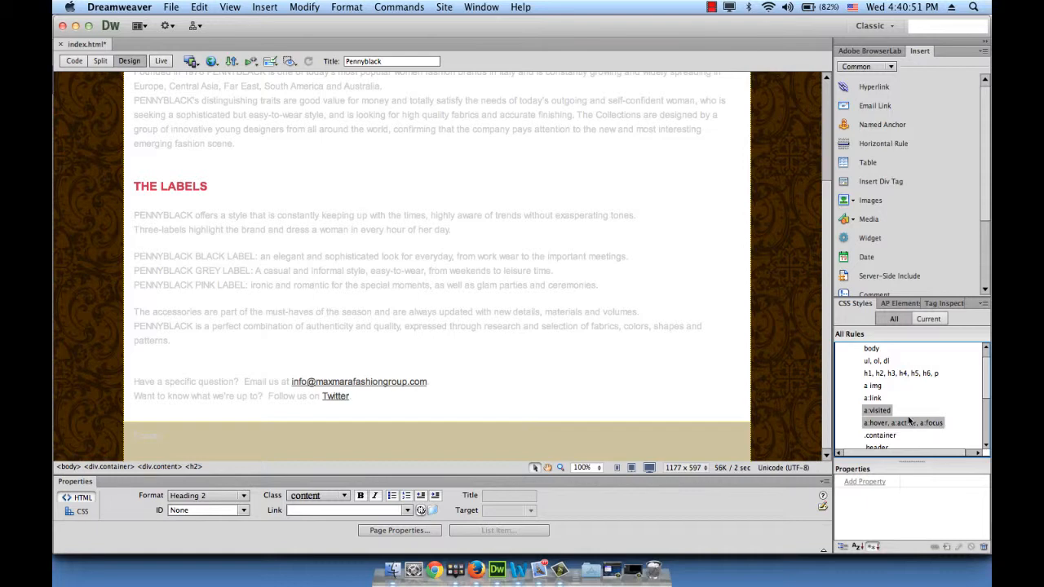
right_click(909, 419)
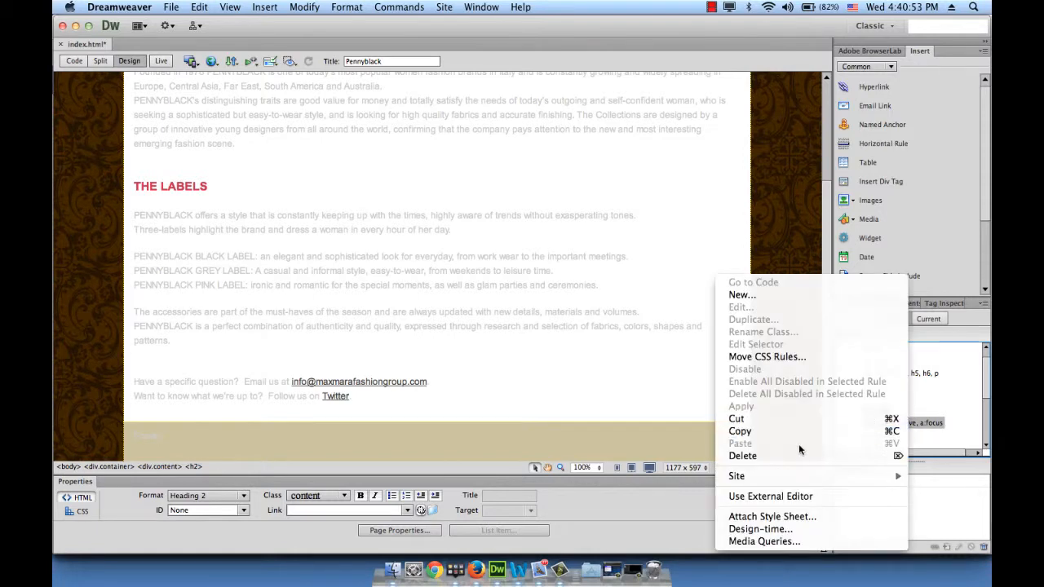
click(797, 456)
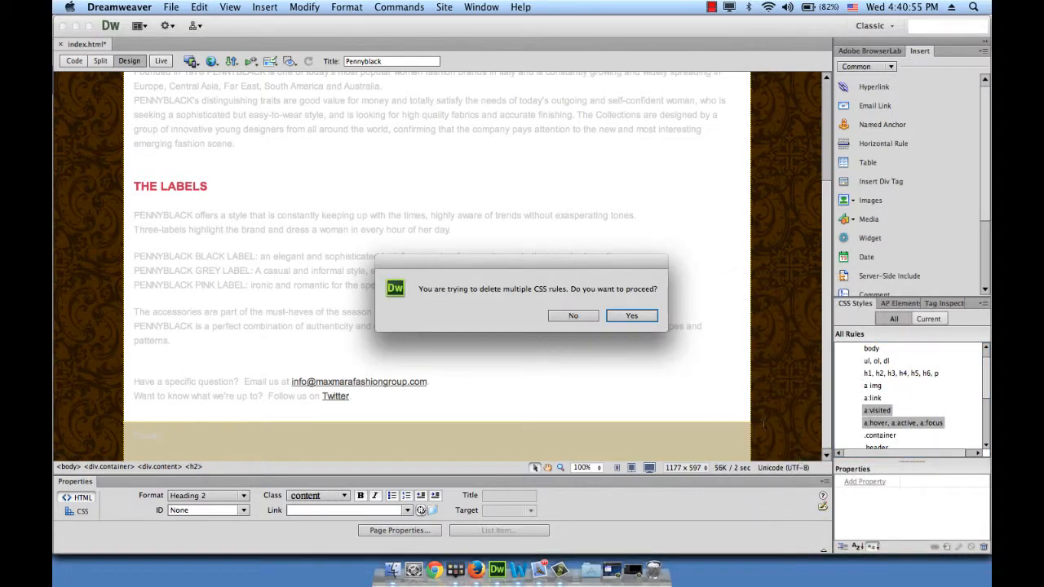
click(646, 319)
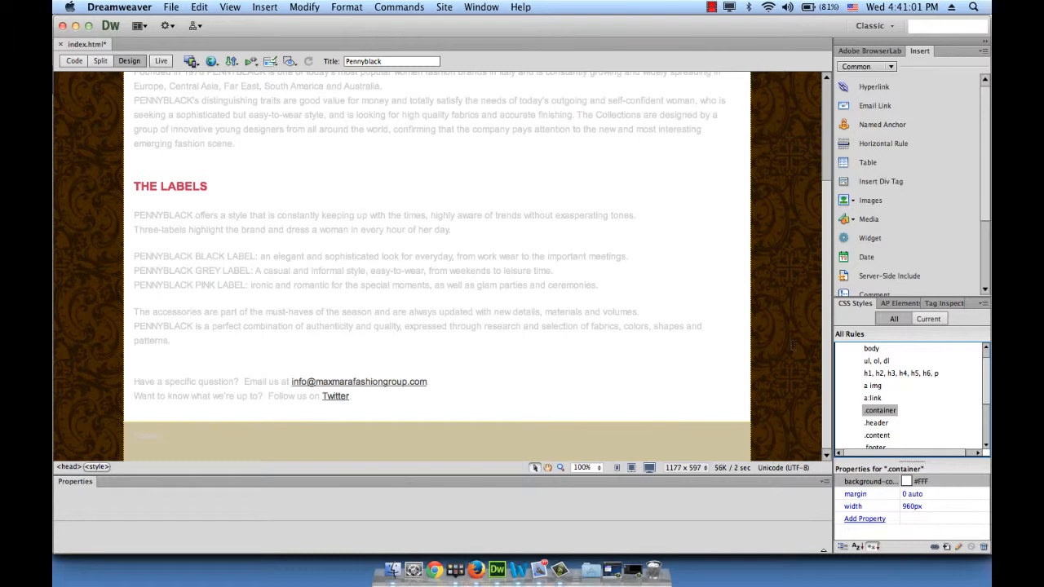
In the page's CSS link properties, set the link font to bold Arial, Helvetica, sans-serif at 14 px
click(685, 350)
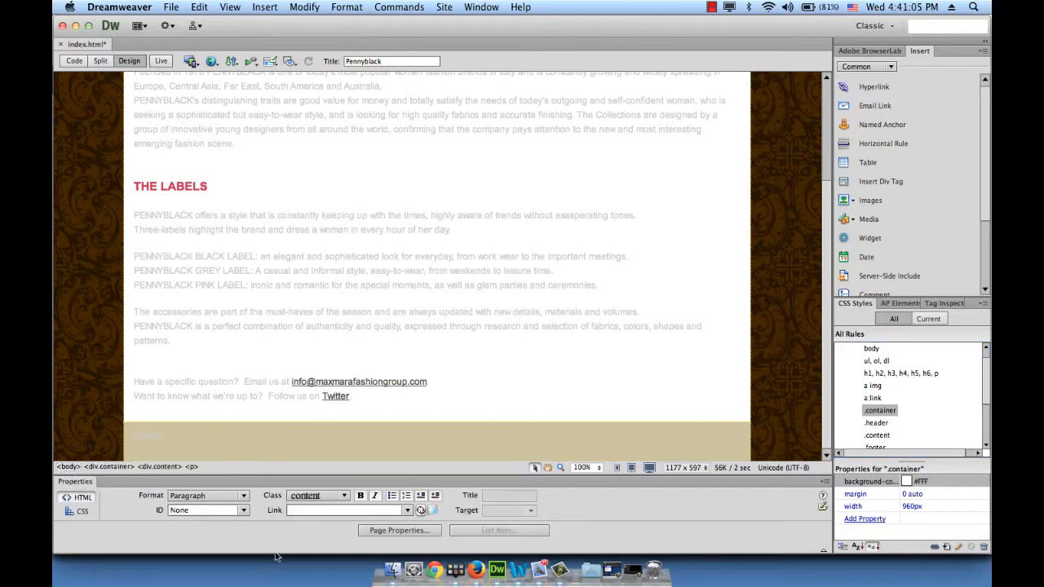
click(389, 532)
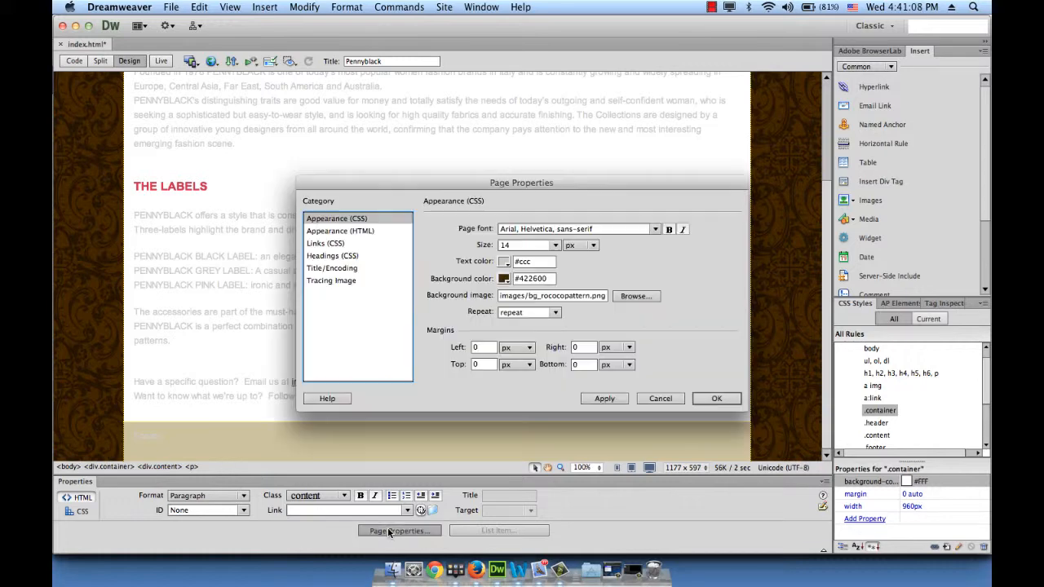
click(329, 244)
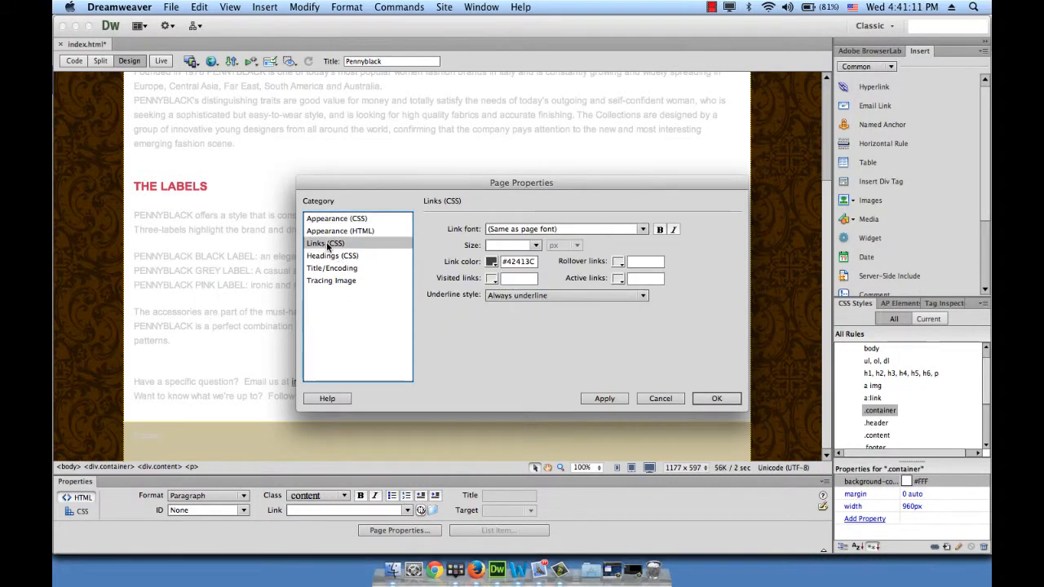
drag(362, 178, 359, 31)
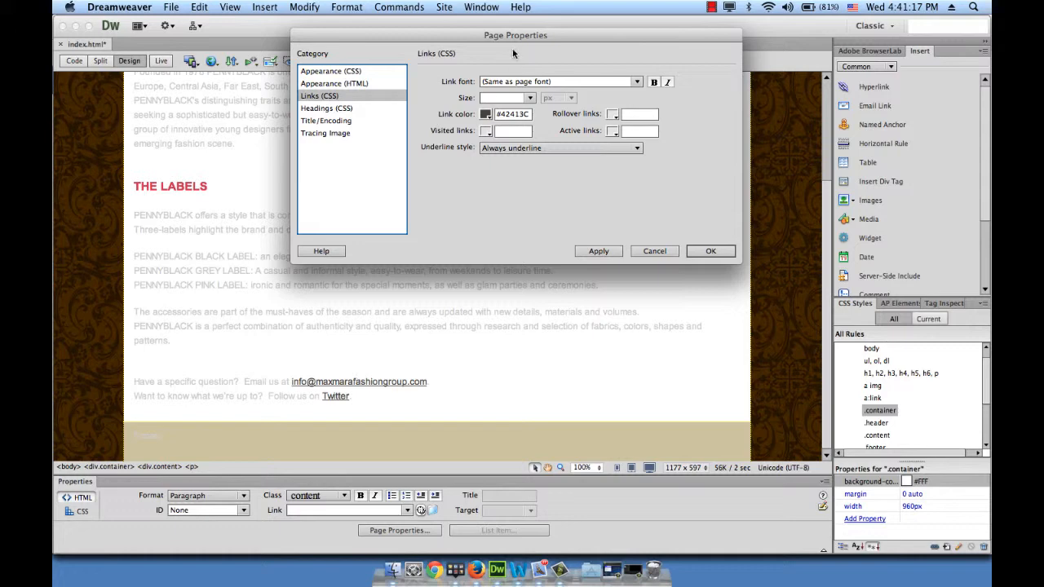
drag(512, 49, 457, 89)
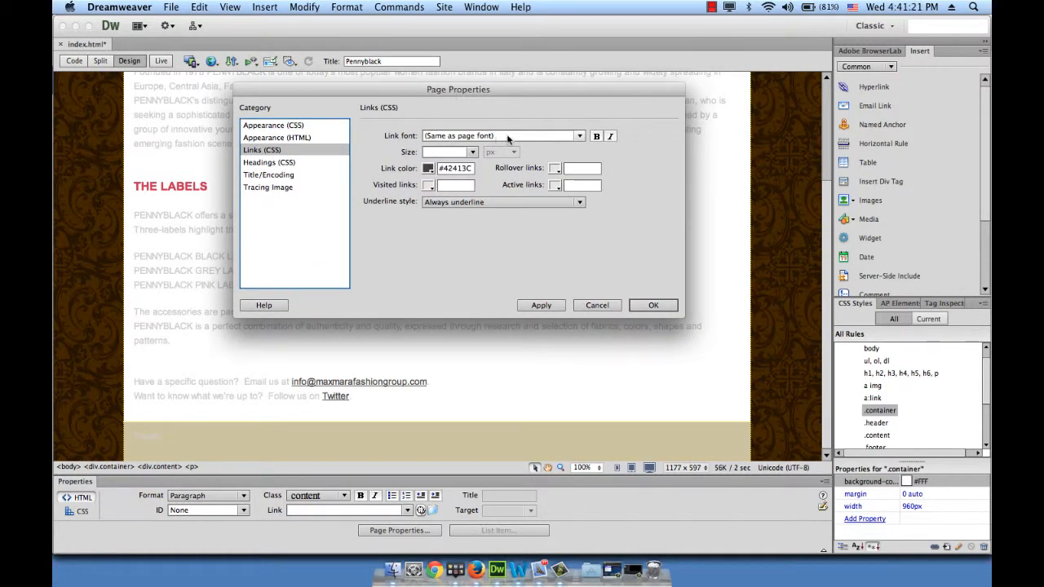
click(574, 134)
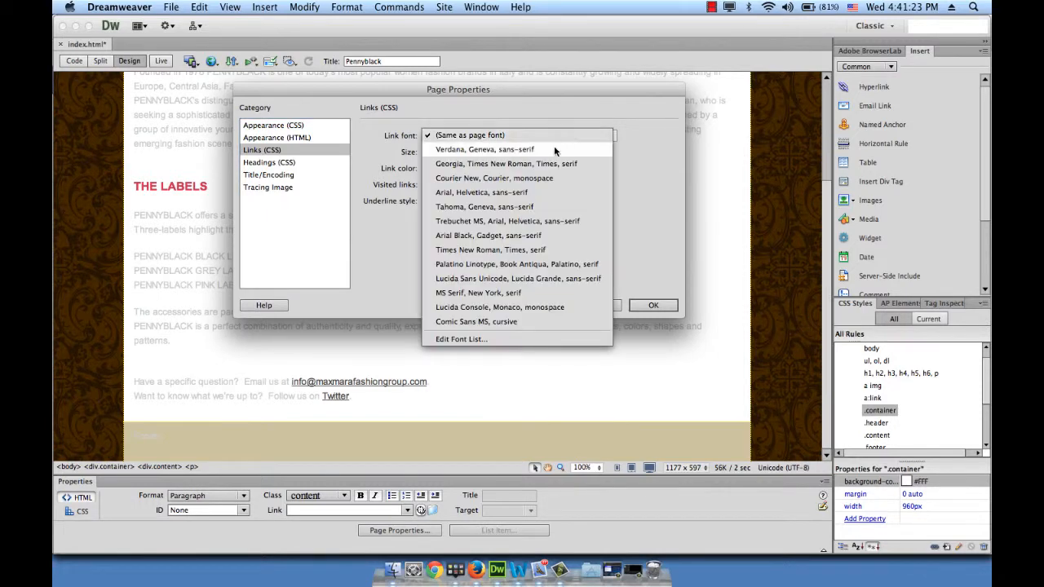
click(538, 189)
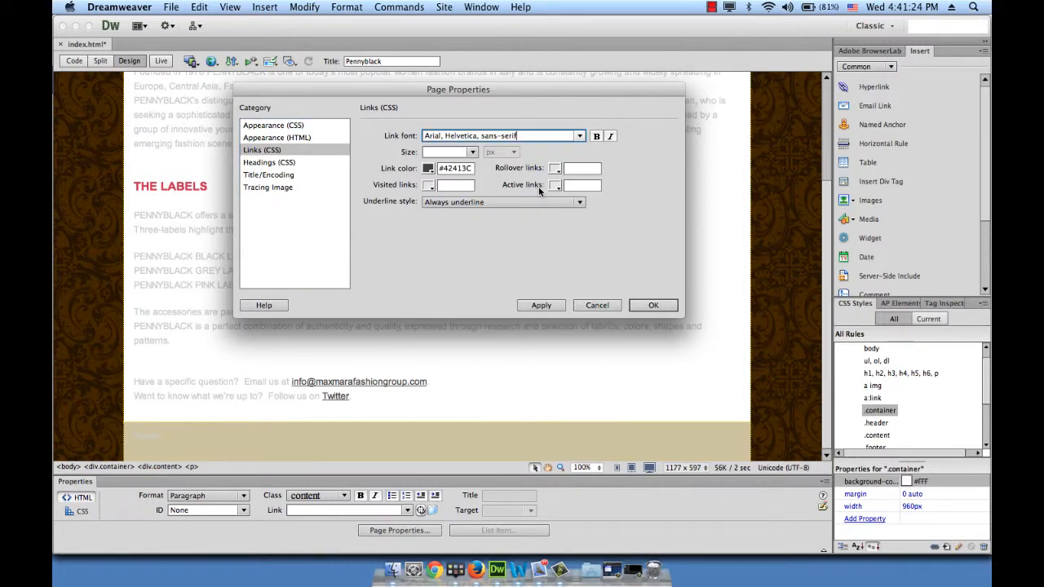
click(596, 136)
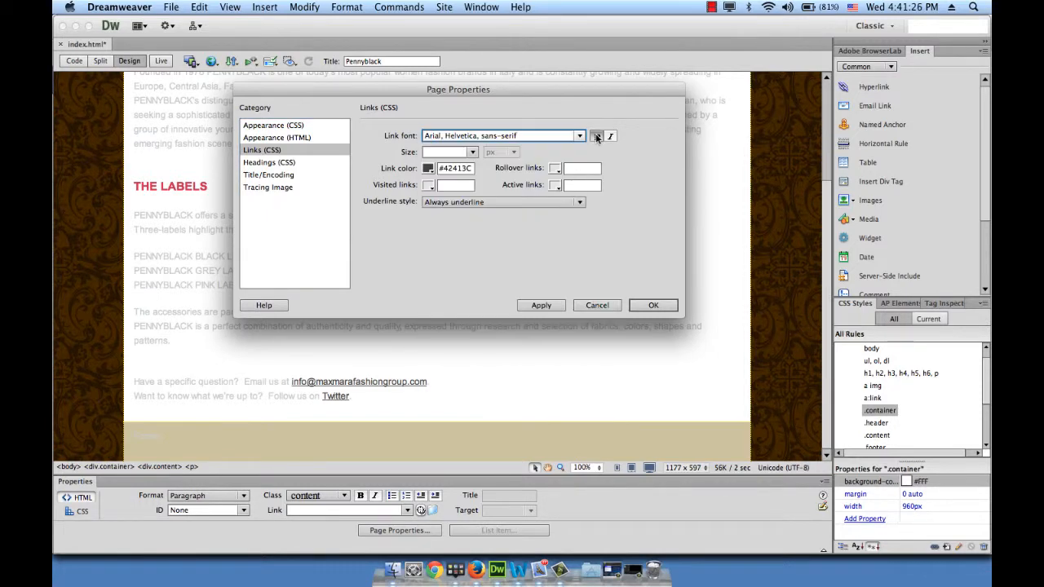
click(472, 152)
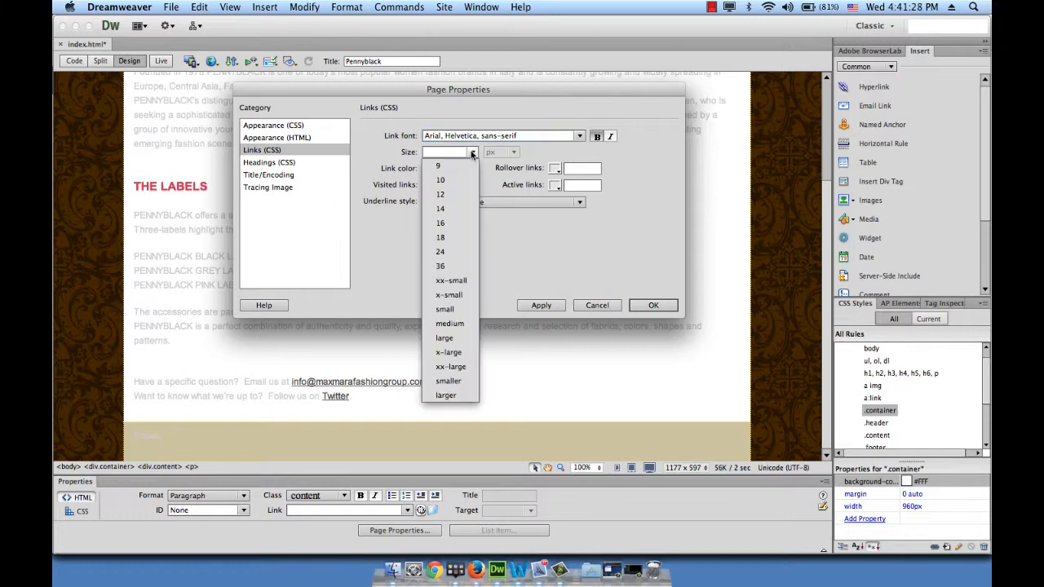
click(449, 209)
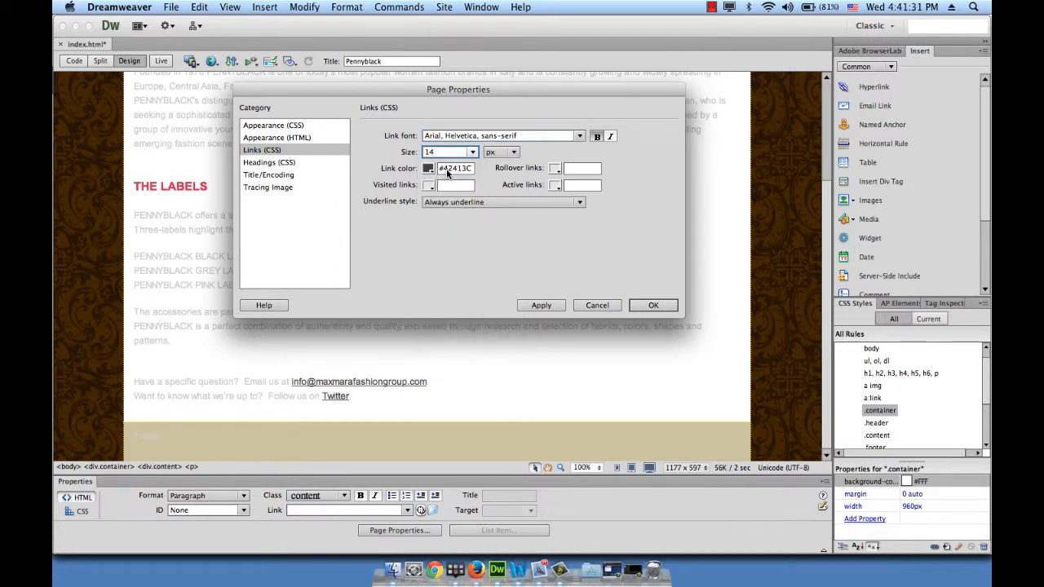
Set the link color to #fff and the rollover link color to #3cc
click(454, 169)
double_click(454, 168)
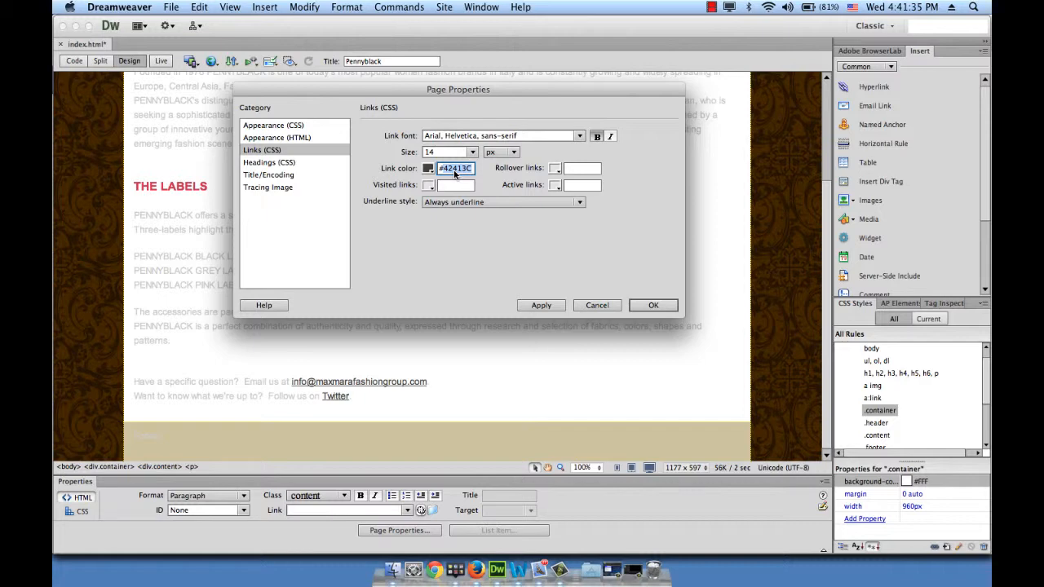
text(#fff)
key(Tab)
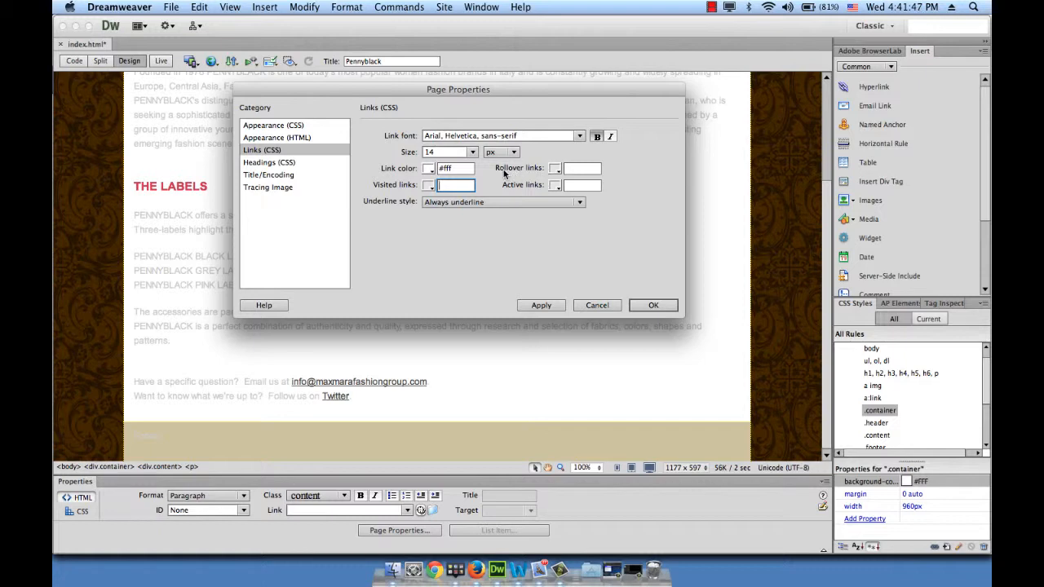
click(581, 174)
text(#3cc)
key(Tab)
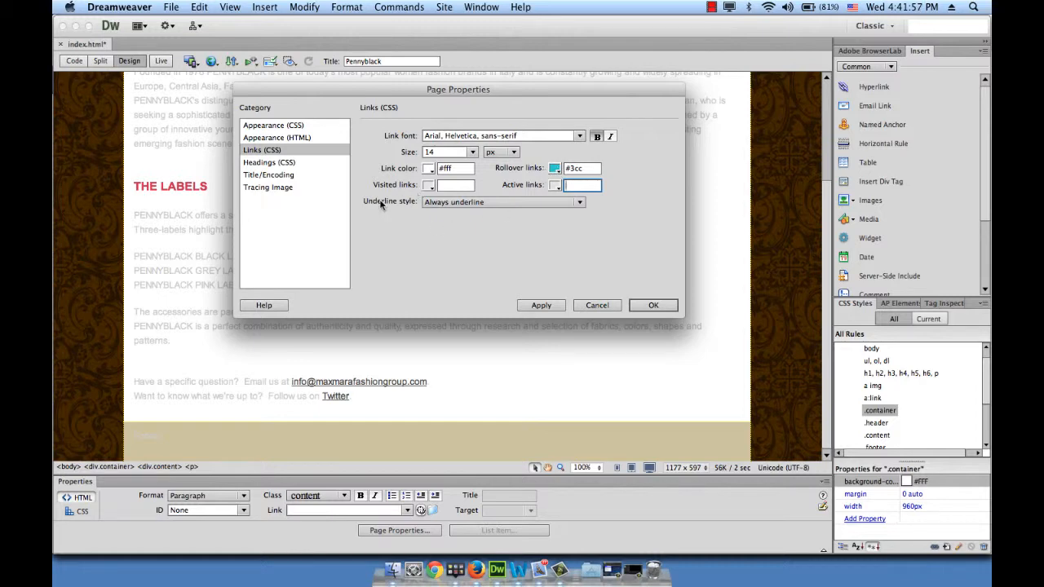
Set the links' underline style to Never underline and apply the page properties
click(471, 212)
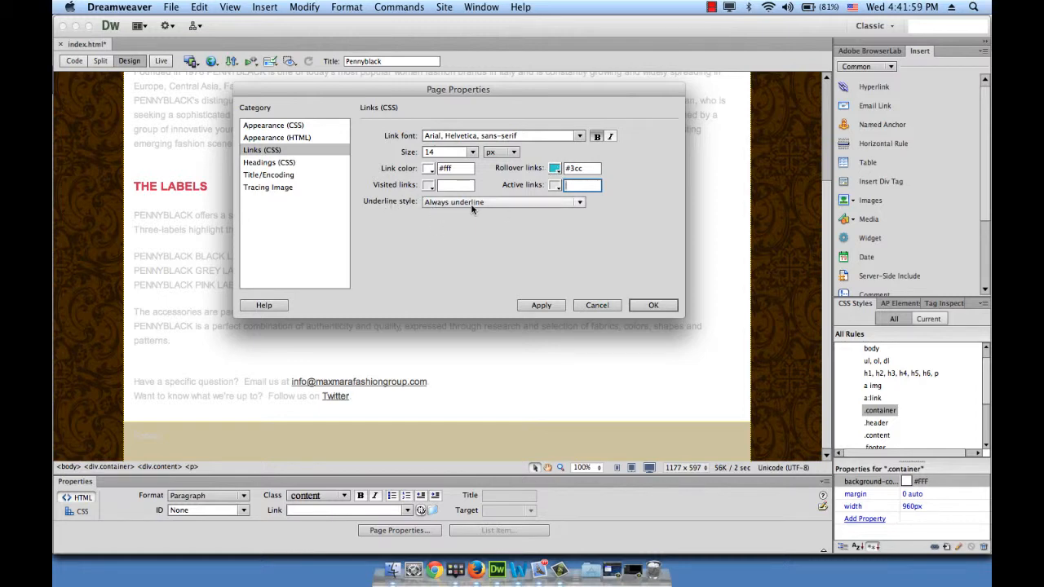
click(472, 217)
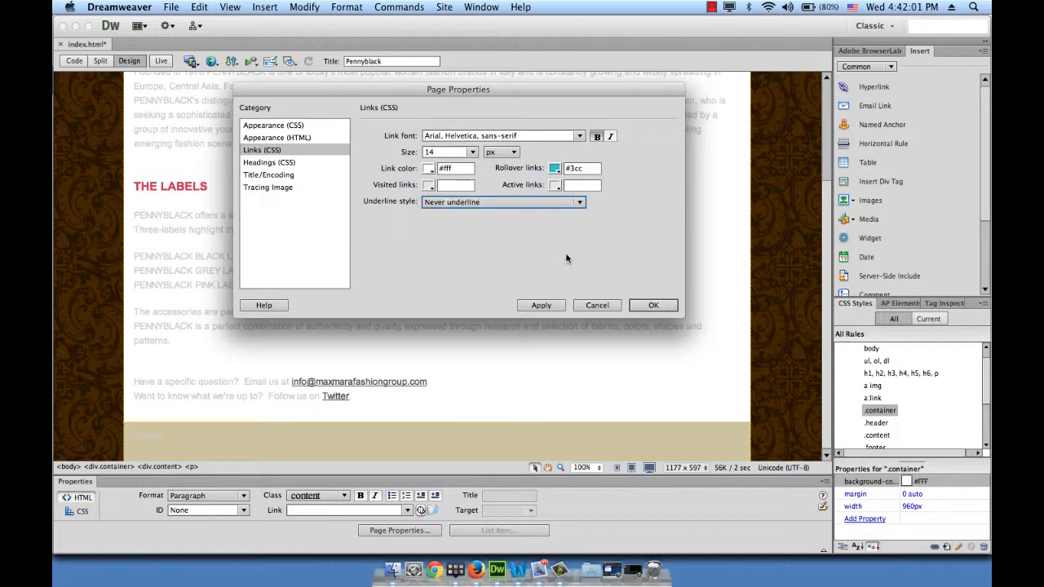
click(542, 306)
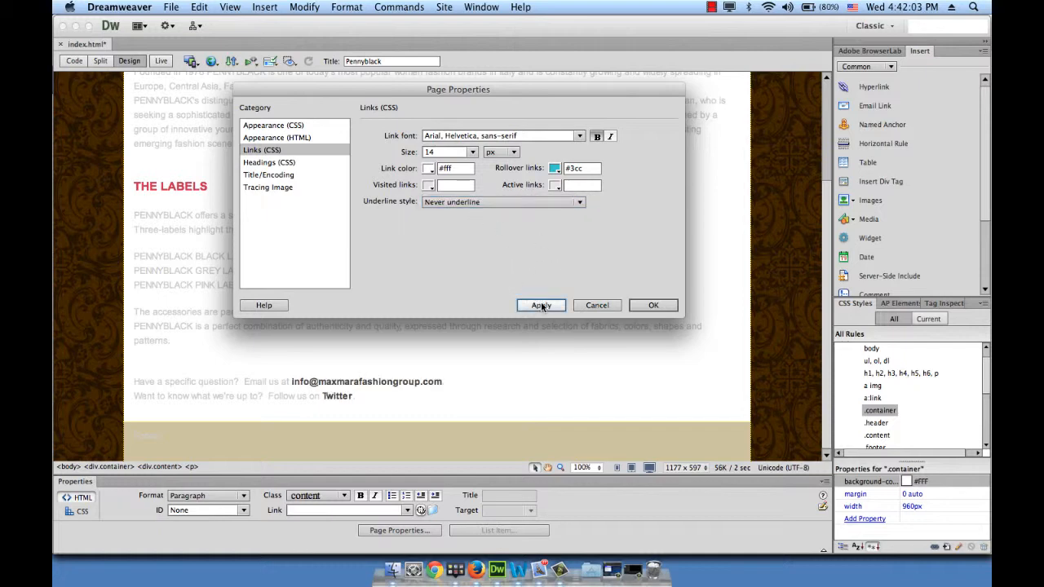
Confirm the page properties, save index.html and preview the page in Firefox
click(655, 304)
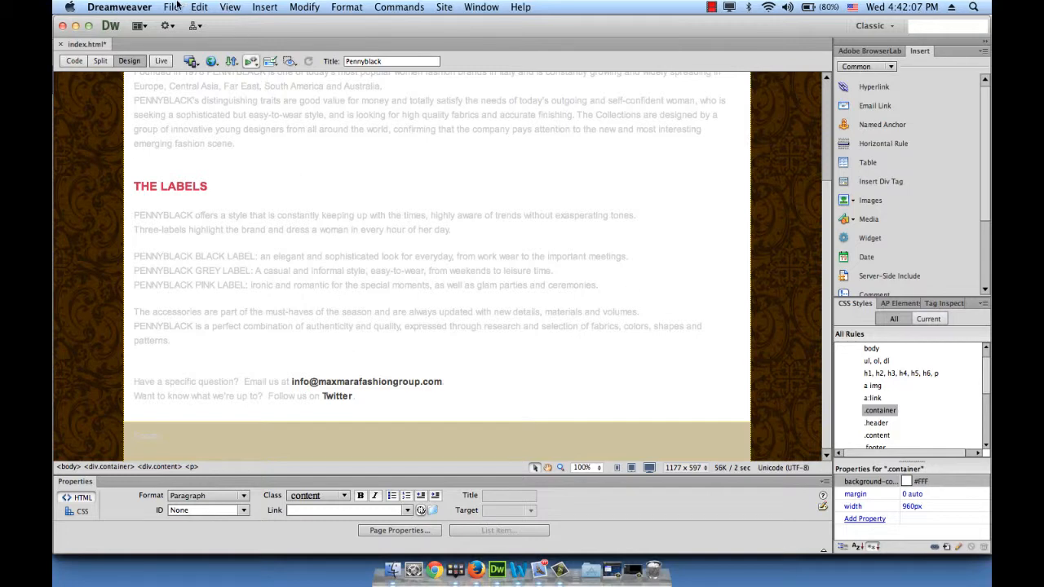
click(172, 6)
mouse_move(282, 281)
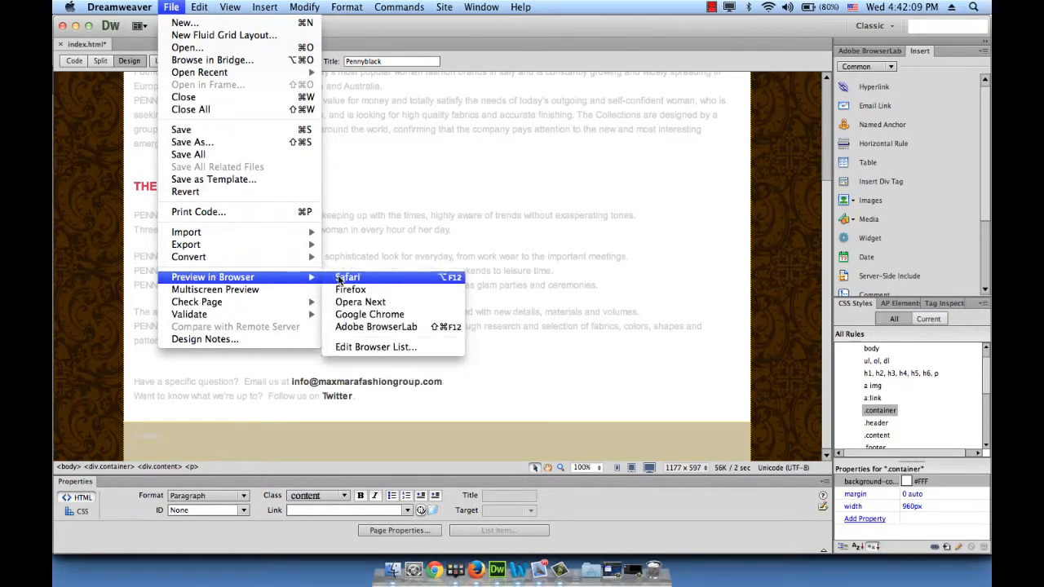
click(347, 290)
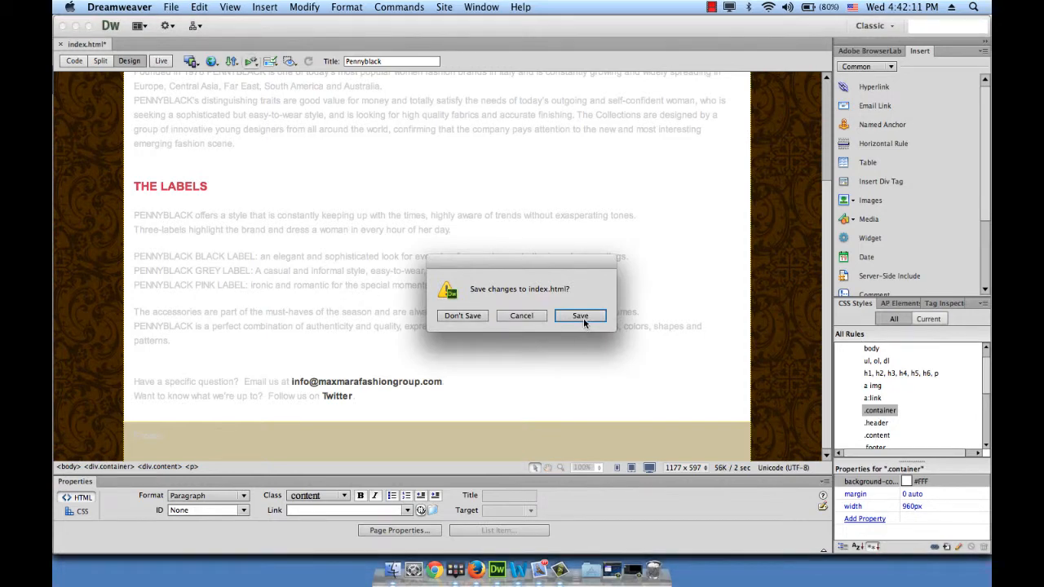
click(580, 318)
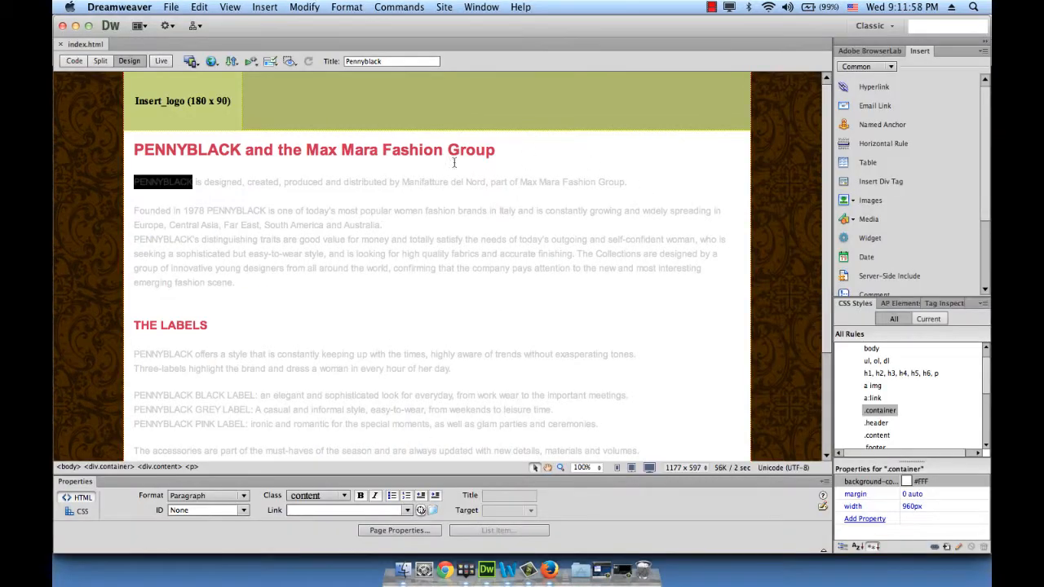
Make the three PENNYBLACK mentions in the paragraphs under the main heading bold, including PENNYBLACK's
click(373, 261)
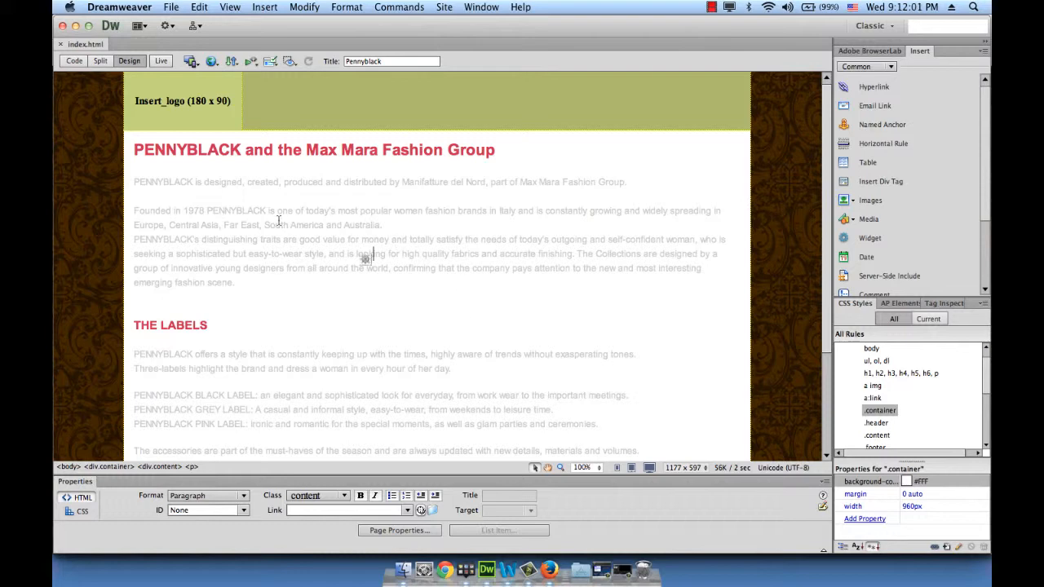
double_click(162, 181)
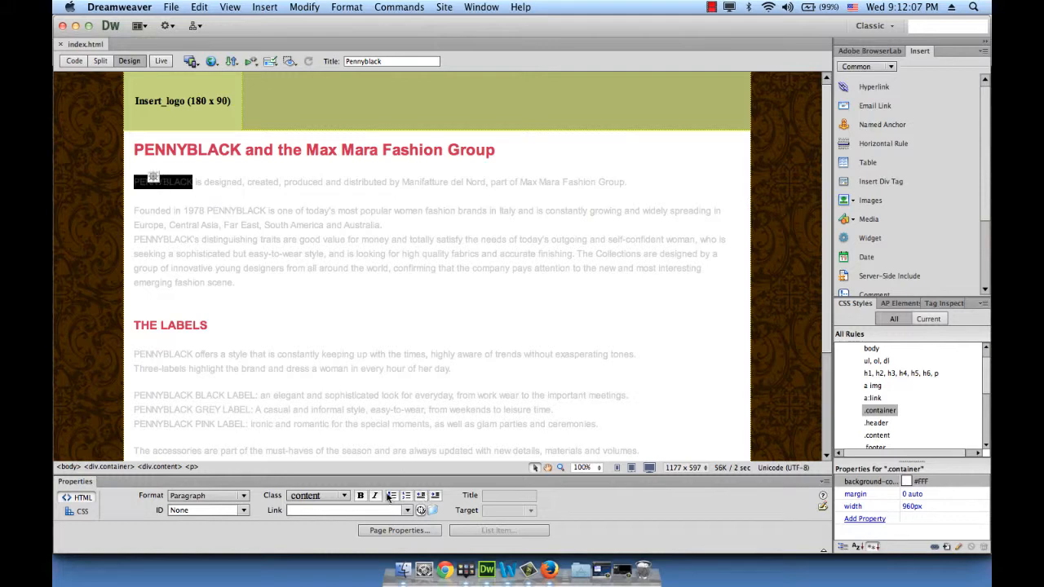
click(360, 495)
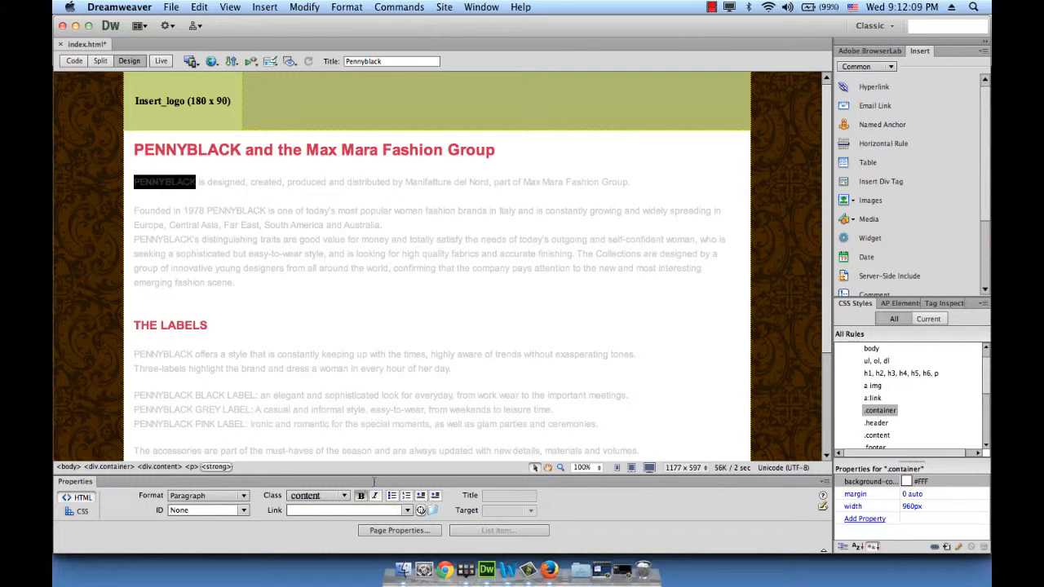
double_click(245, 211)
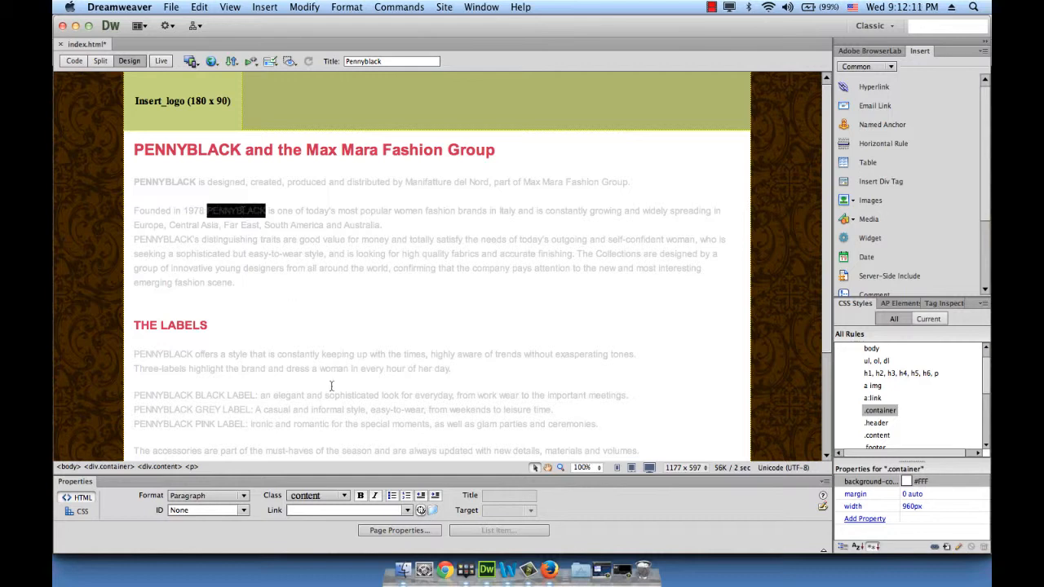
click(360, 495)
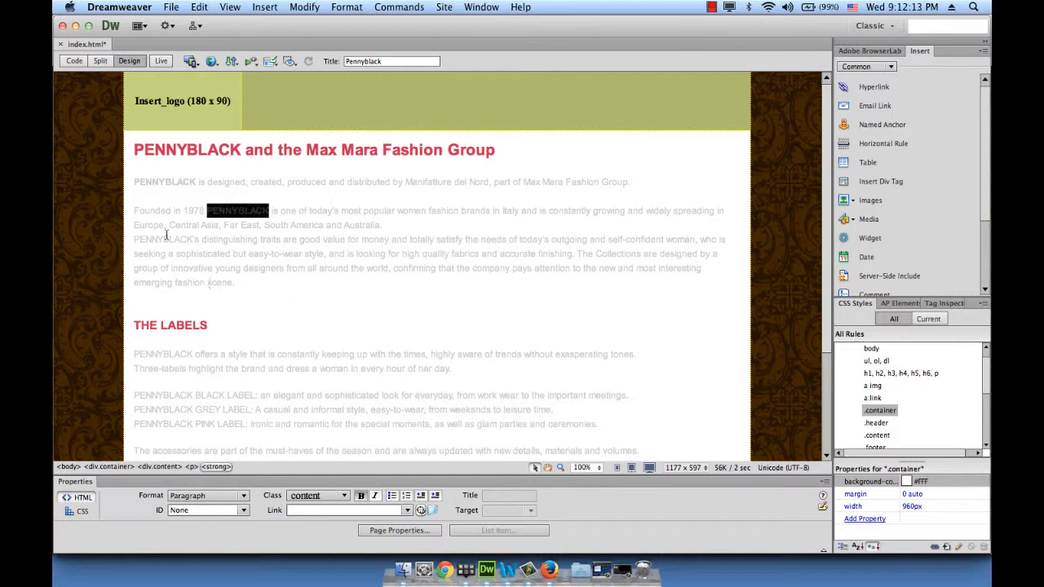
double_click(166, 237)
click(359, 496)
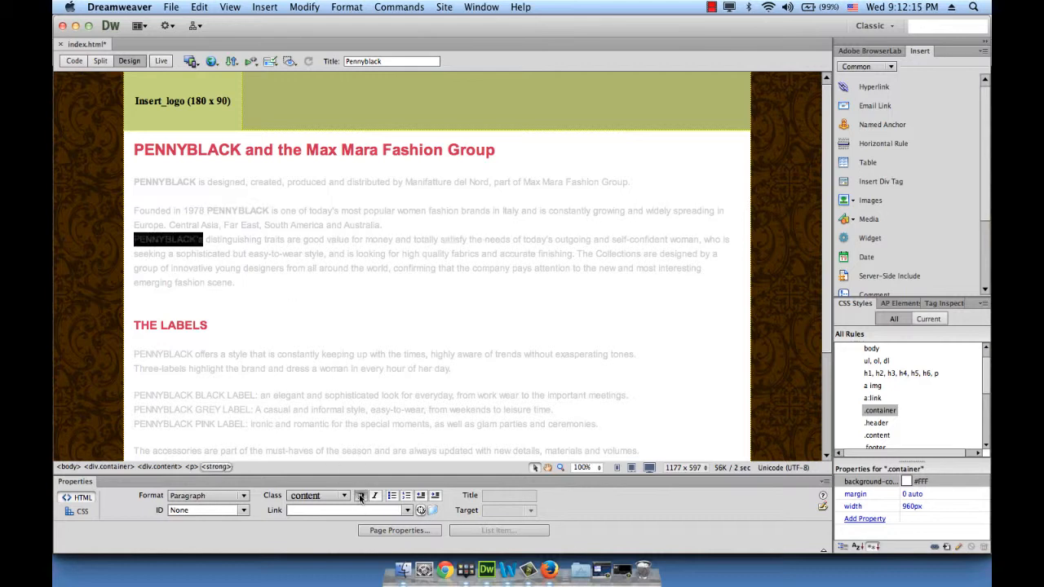
click(391, 353)
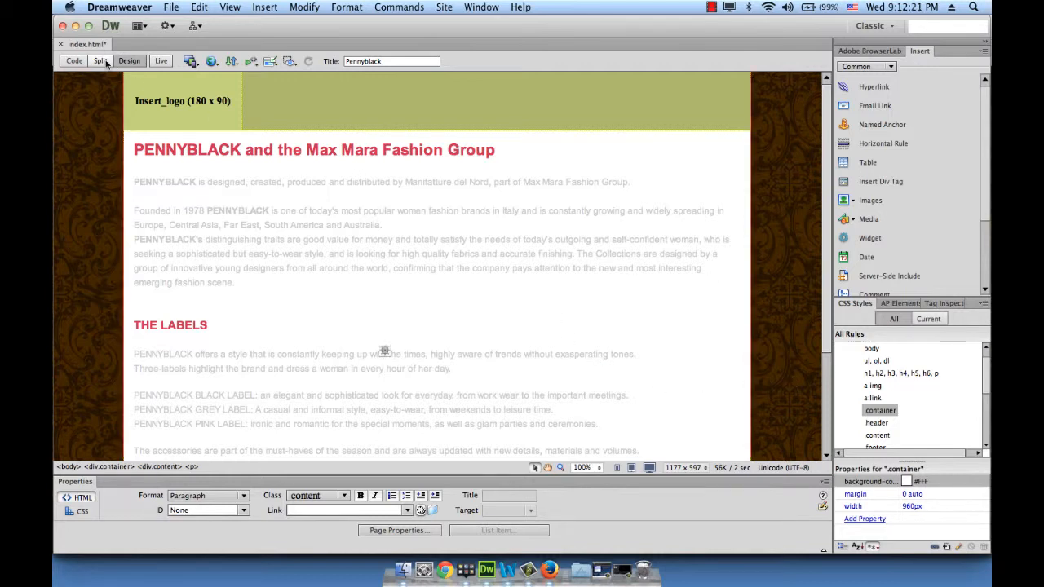
Examine the page's CSS rules in the source code and return to the design view
click(74, 61)
scroll(239, 272, up, 20)
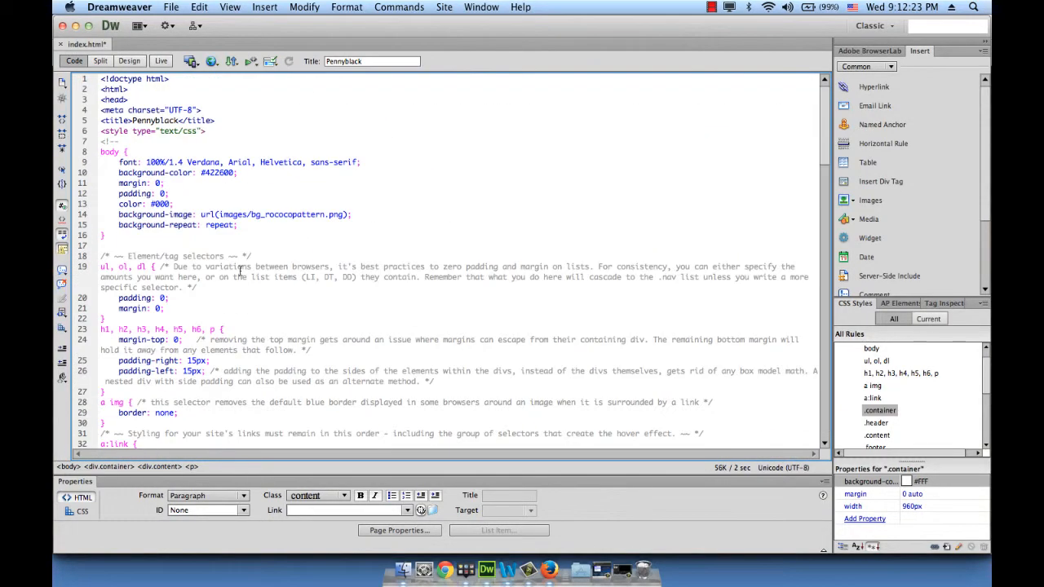
scroll(167, 155, down, 8)
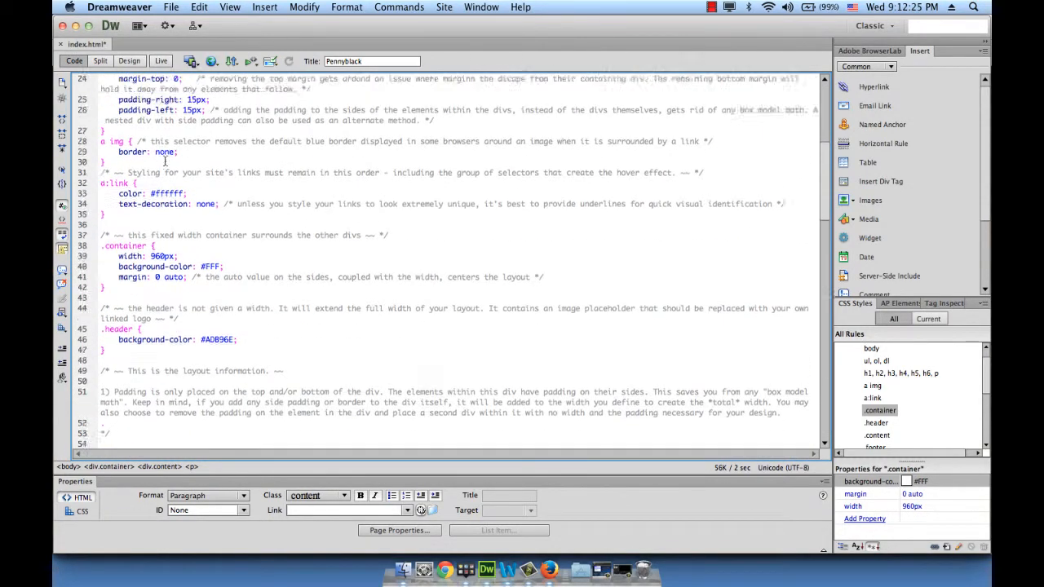
scroll(165, 161, up, 8)
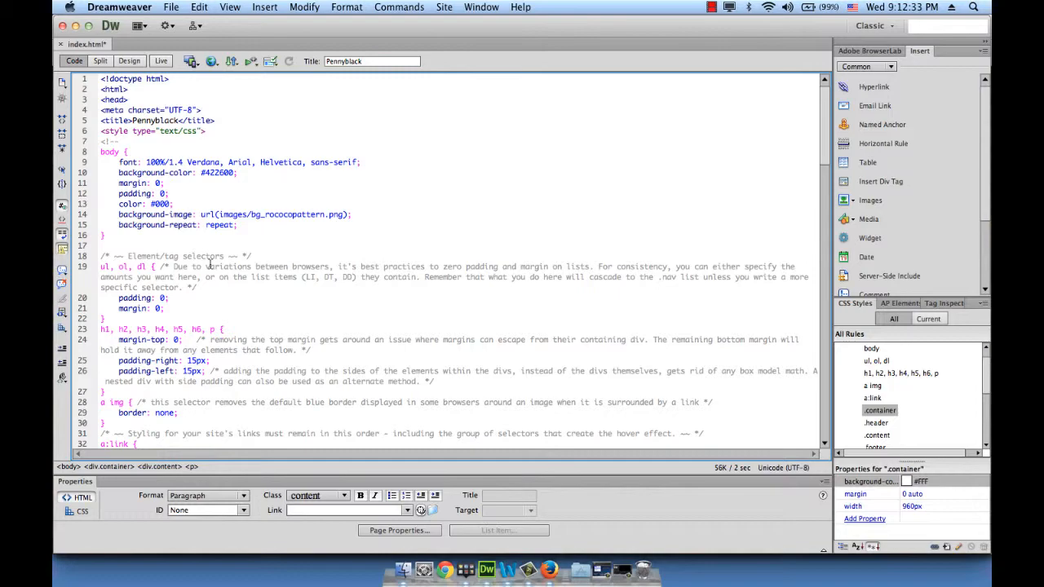
scroll(189, 360, down, 20)
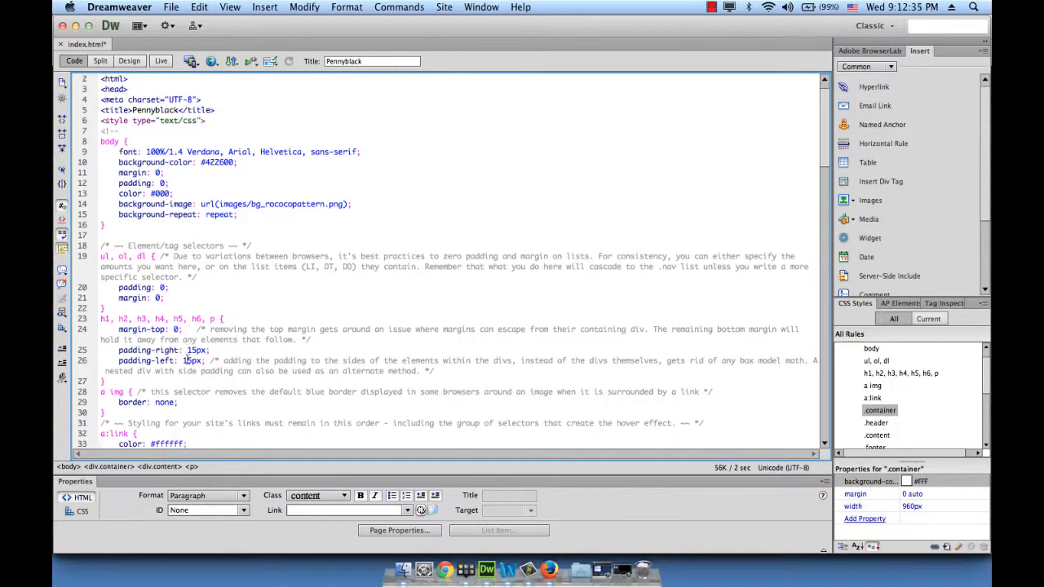
scroll(189, 360, up, 20)
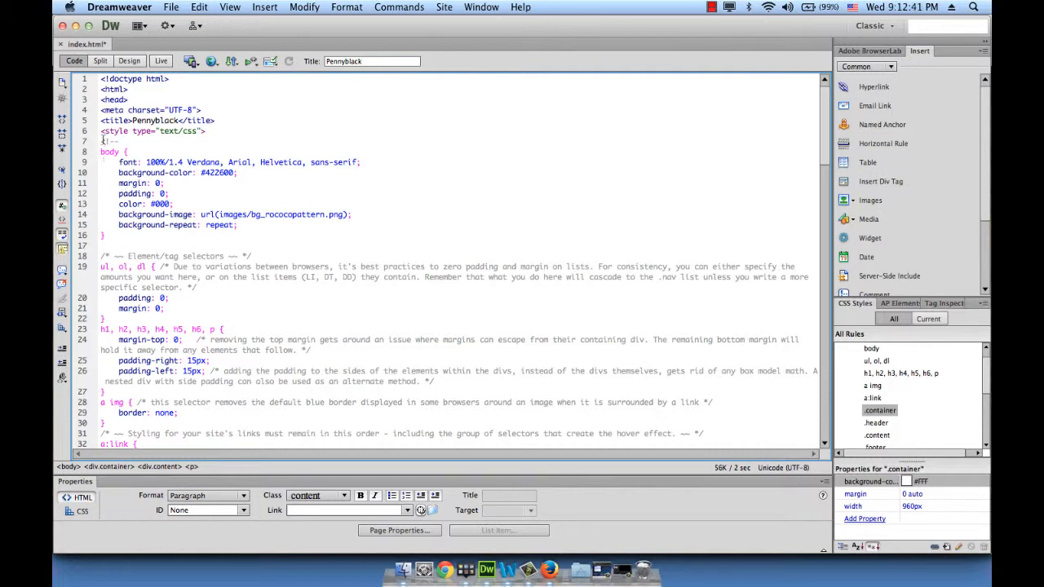
click(128, 60)
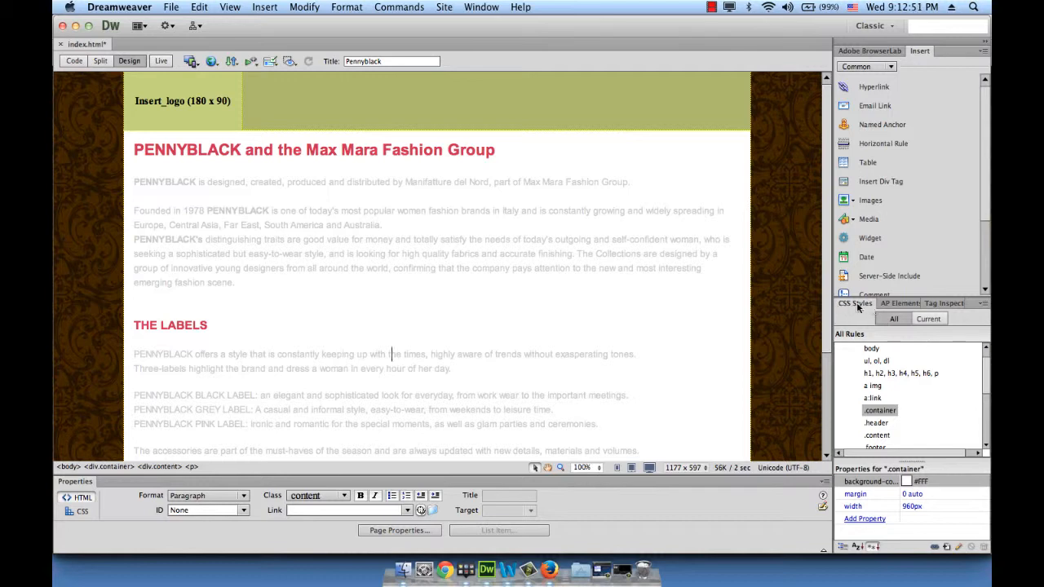
Create a new CSS class rule named style_italic, defined in this document only
click(946, 548)
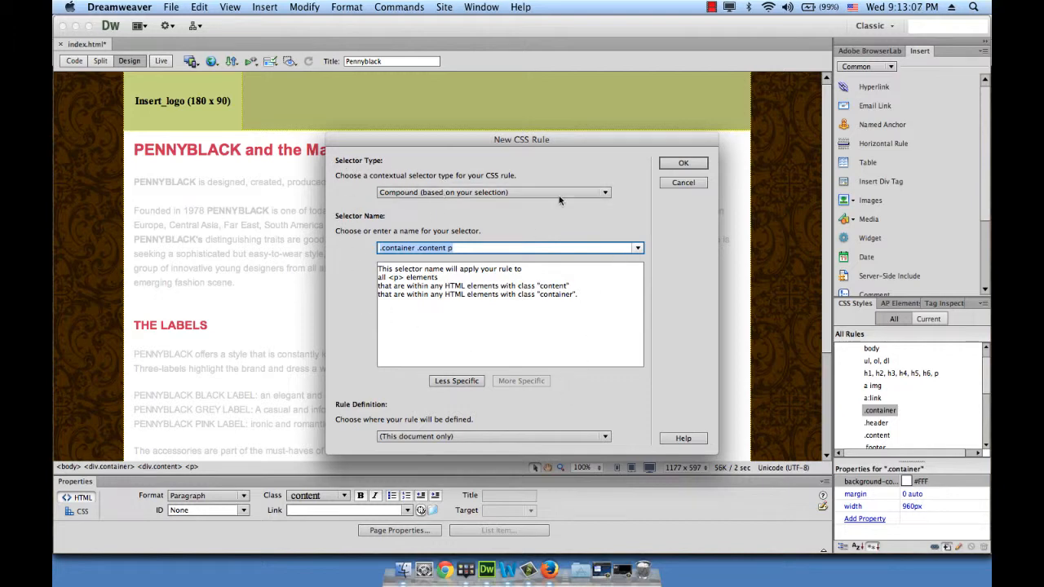
click(596, 193)
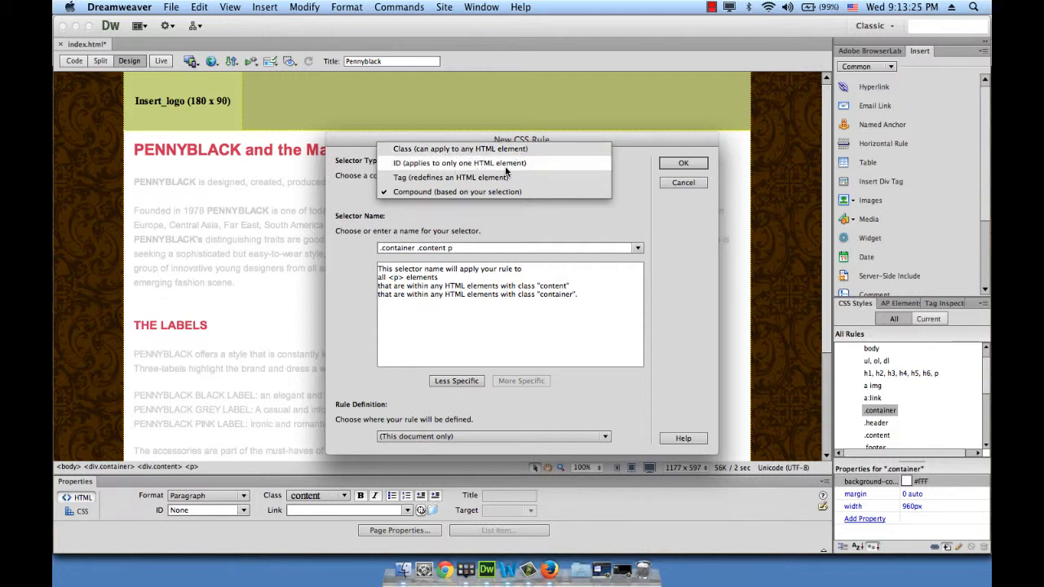
click(465, 150)
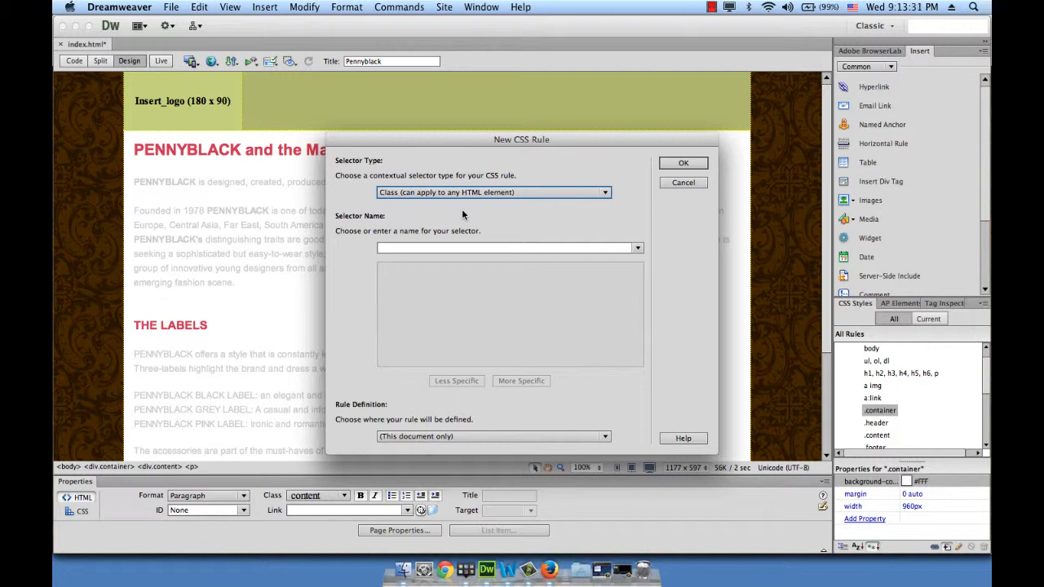
click(400, 249)
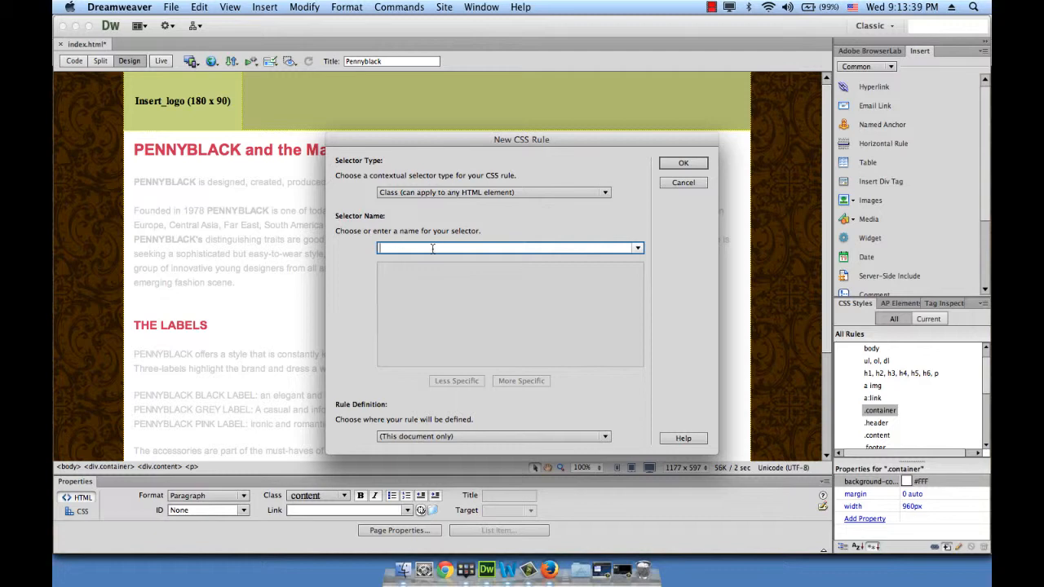
text(style)
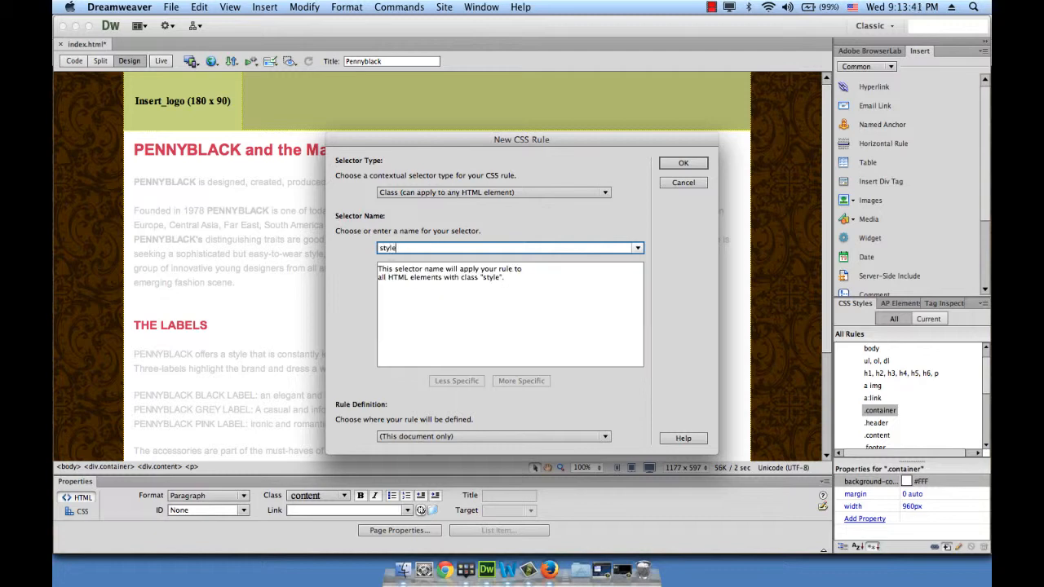
text(_italic)
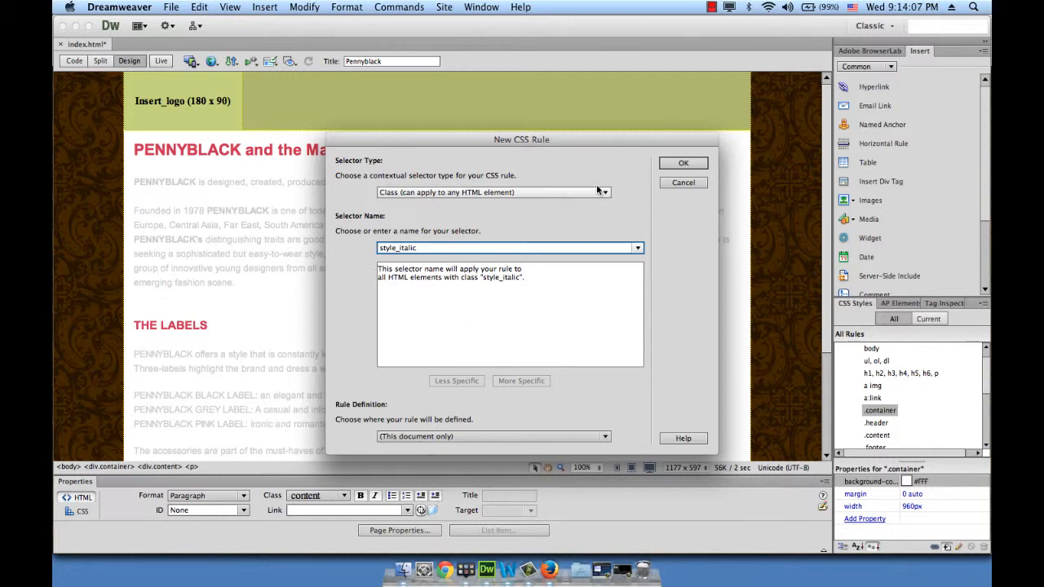
click(683, 164)
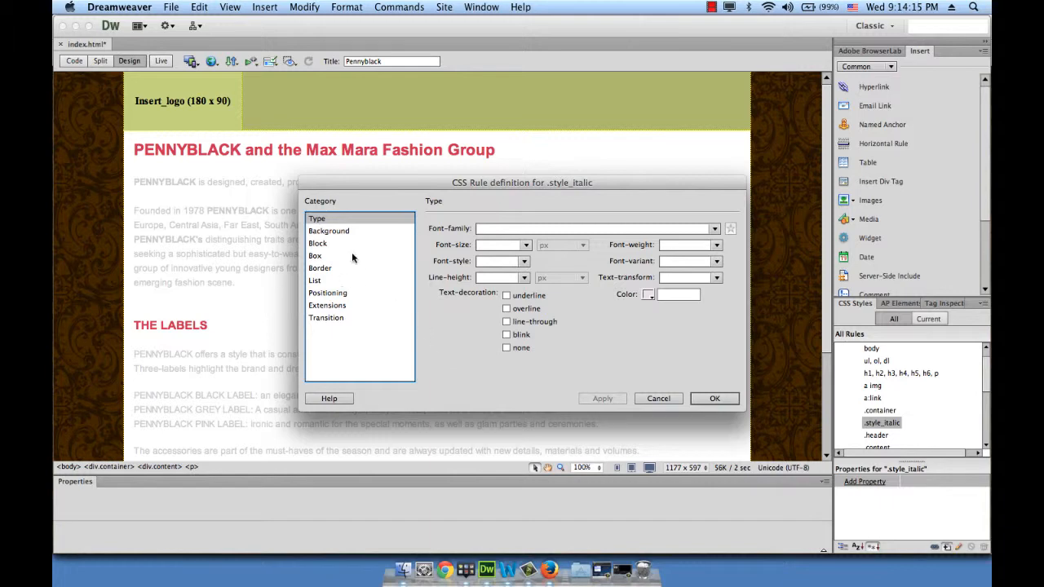
Define the .style_italic rule as Arial, Helvetica, sans-serif at 14 px, italic and bold, and apply it
click(713, 229)
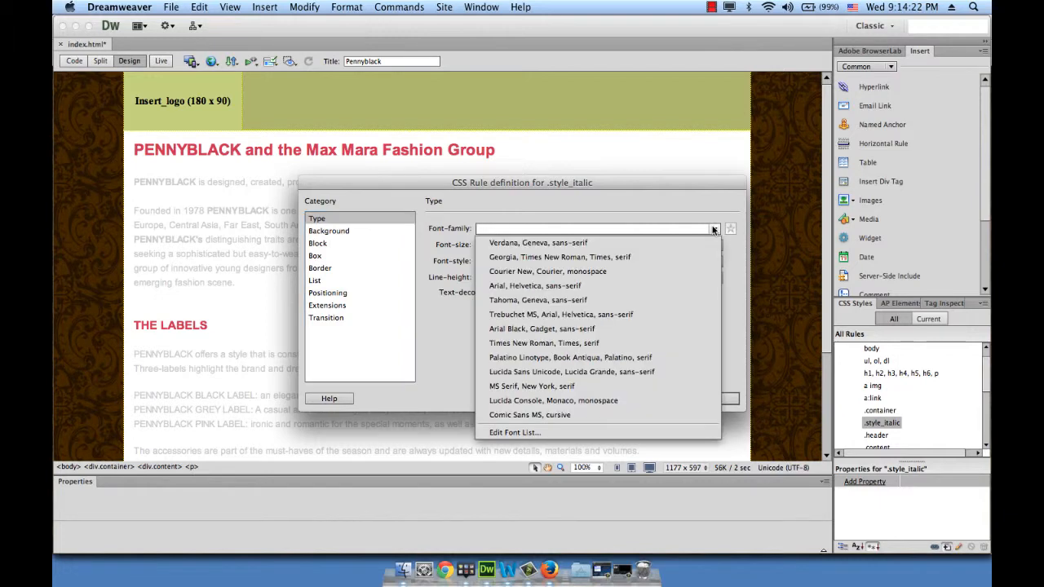
click(572, 292)
click(526, 245)
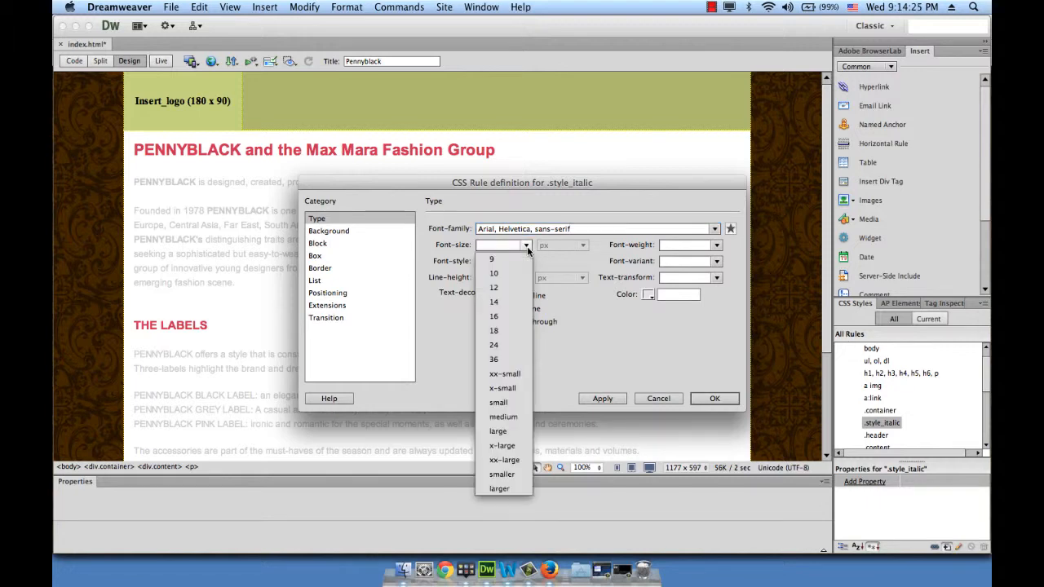
click(506, 302)
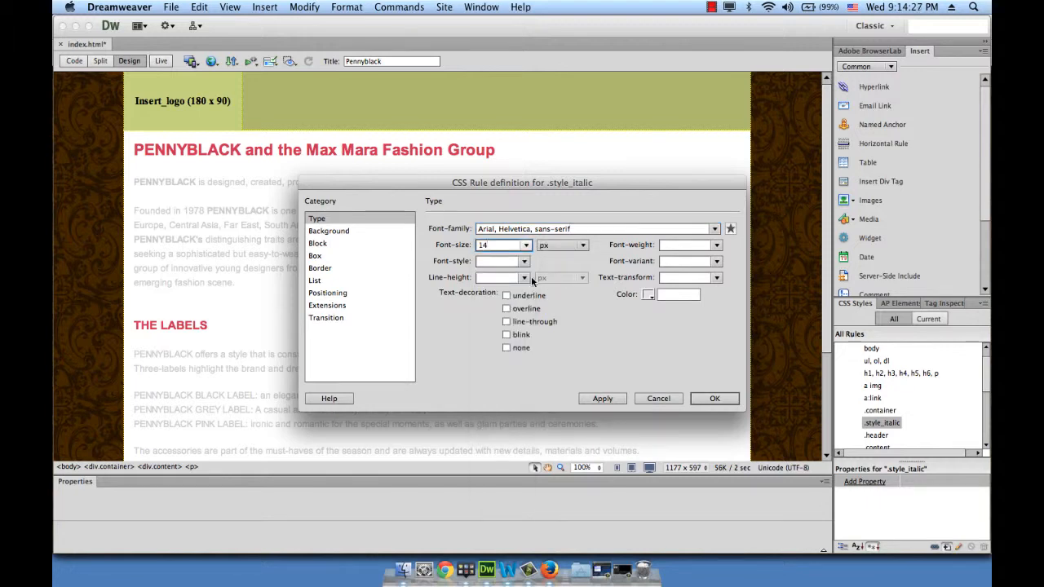
click(524, 261)
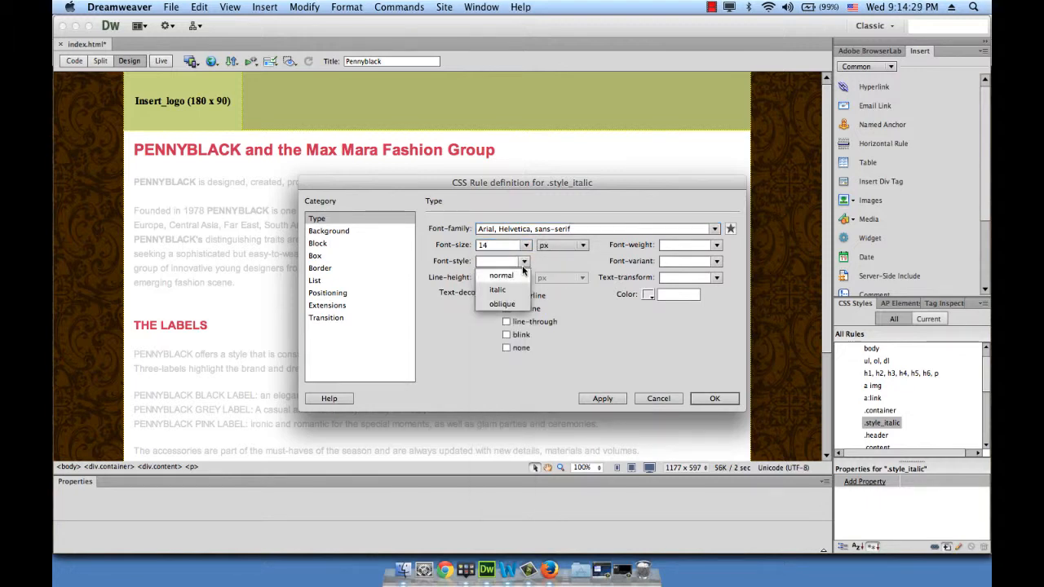
click(515, 290)
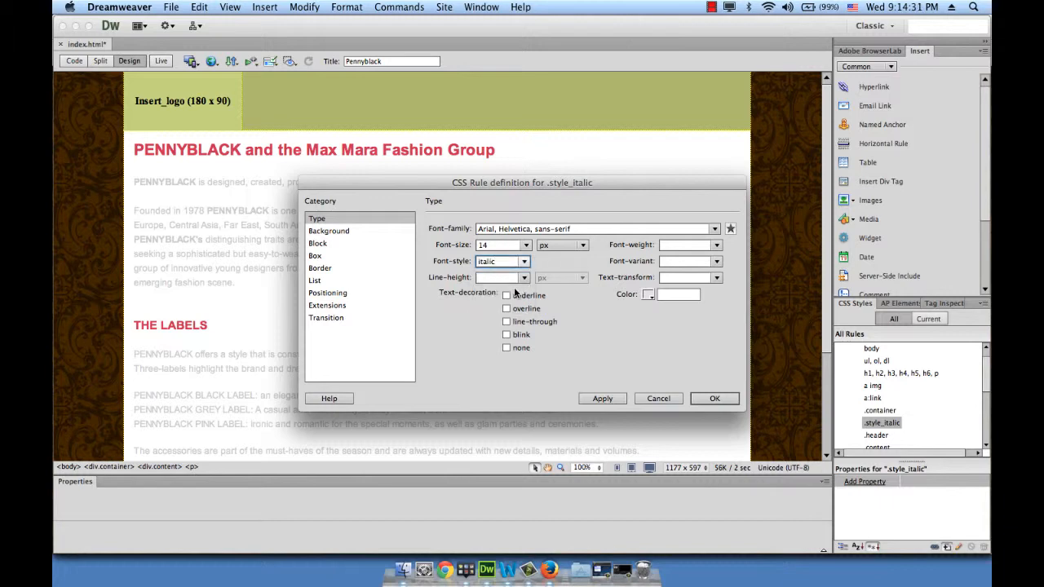
click(715, 245)
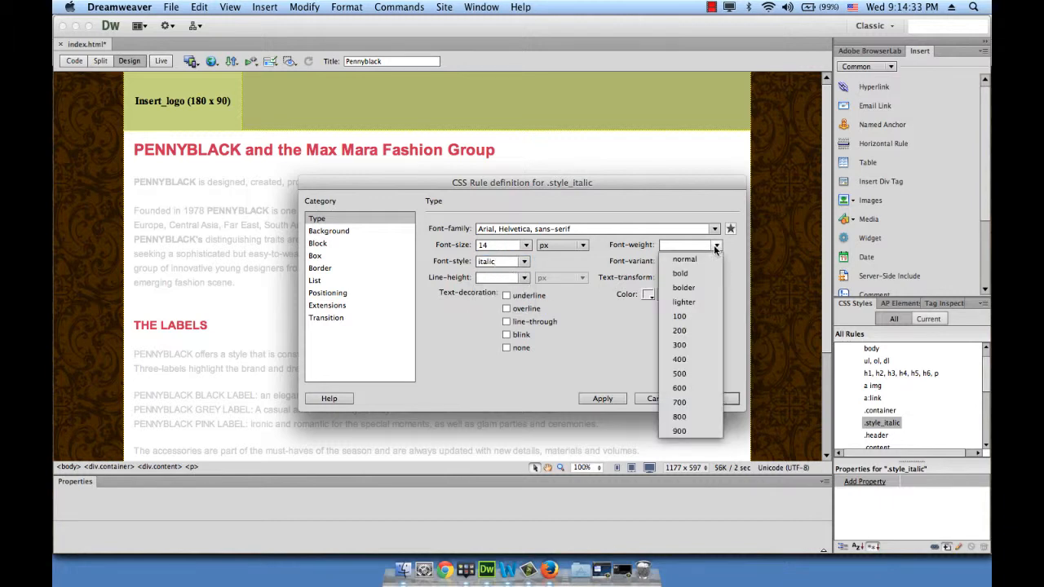
click(690, 274)
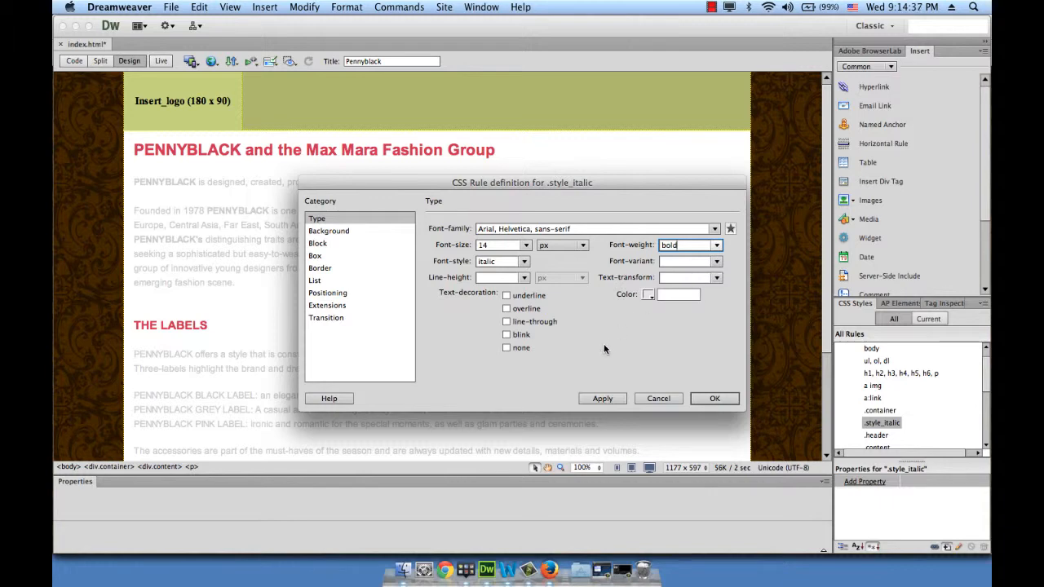
click(603, 400)
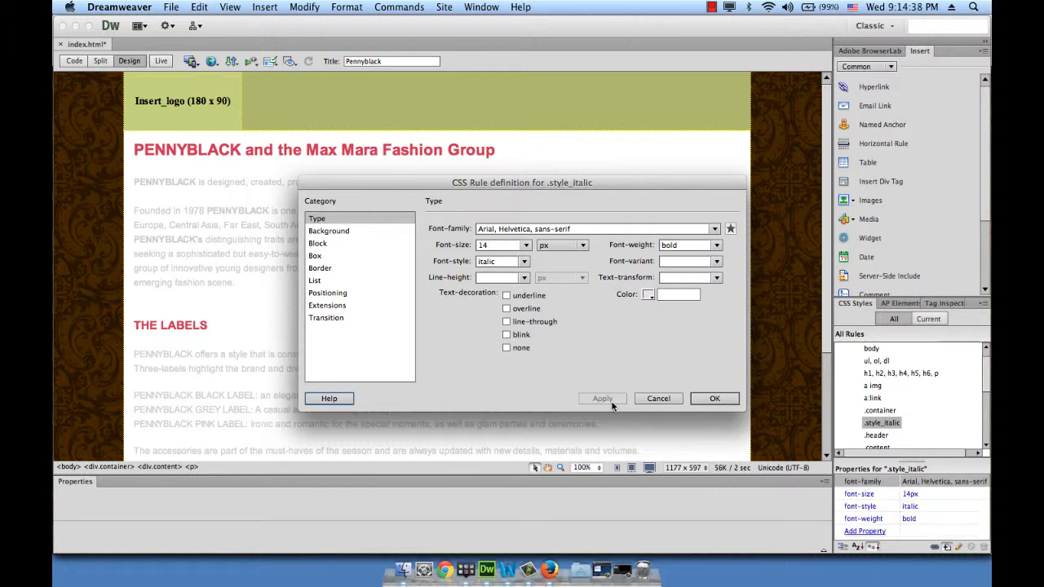
click(711, 399)
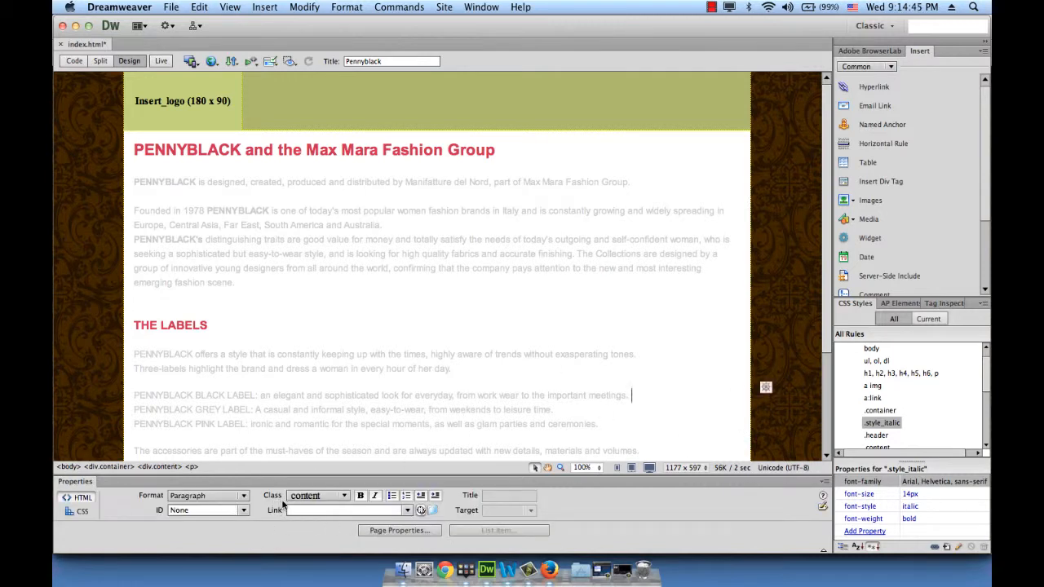
click(344, 497)
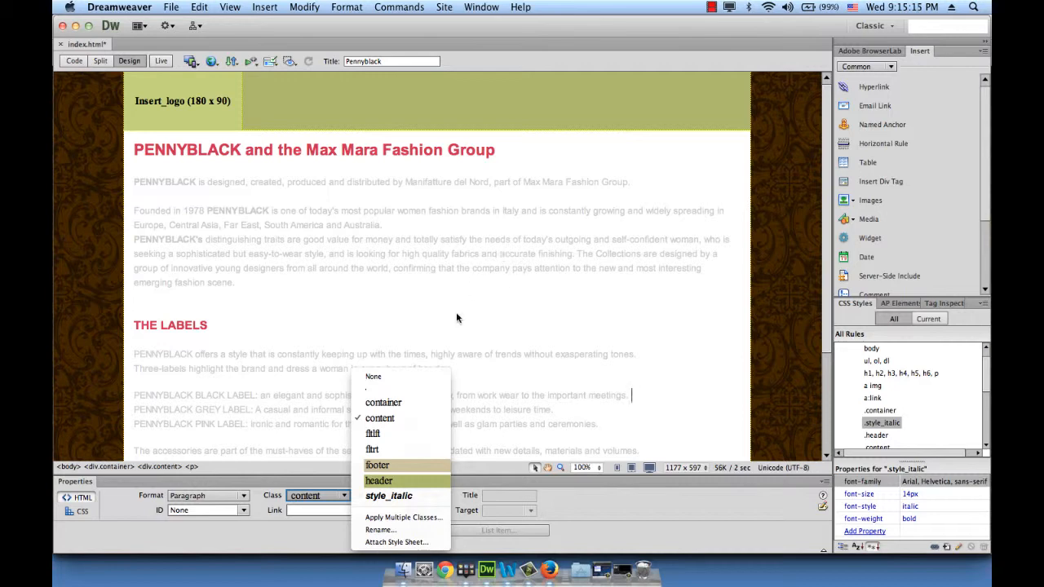
click(547, 322)
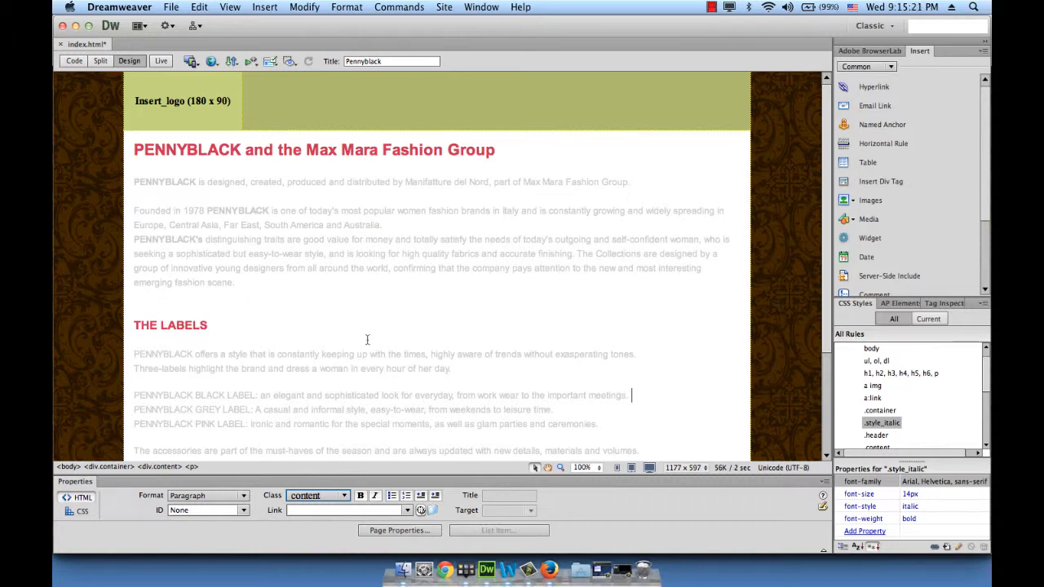
Apply the style_italic class to the word "sophisticated" in the paragraph that begins with PENNYBLACK's distinguishing traits
scroll(360, 303, down, 3)
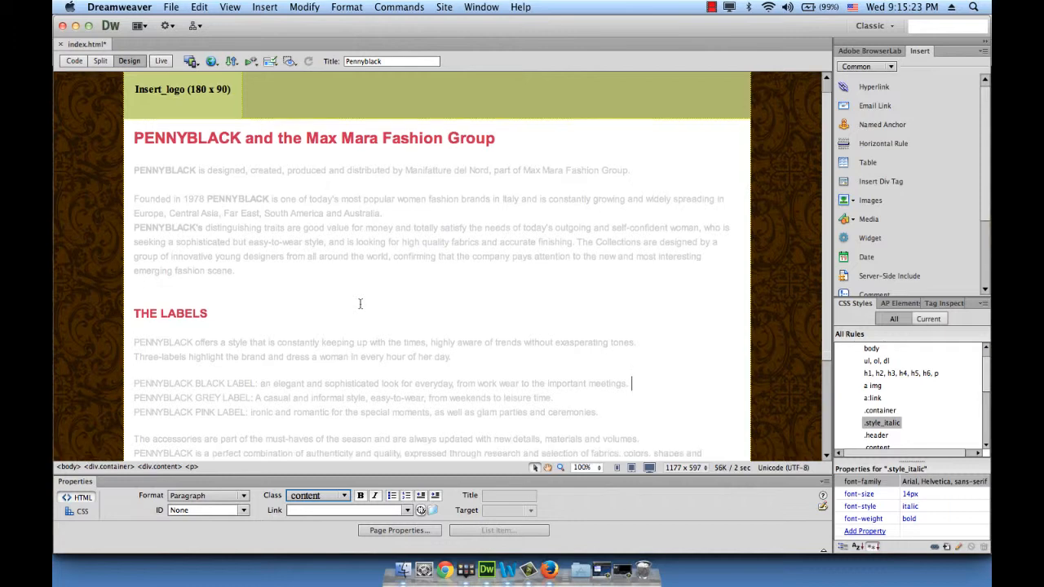
scroll(359, 303, up, 3)
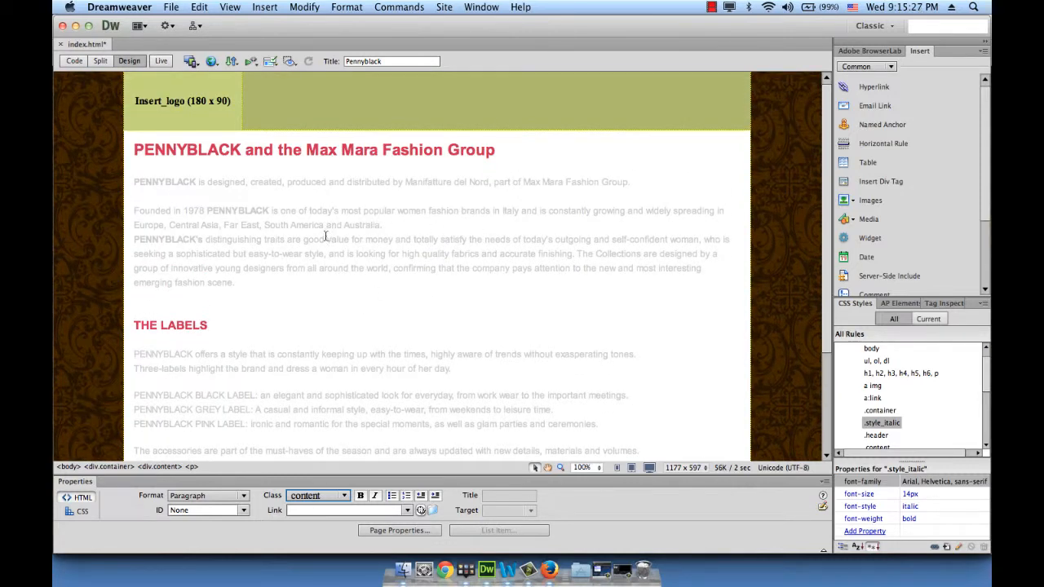
double_click(207, 253)
click(345, 499)
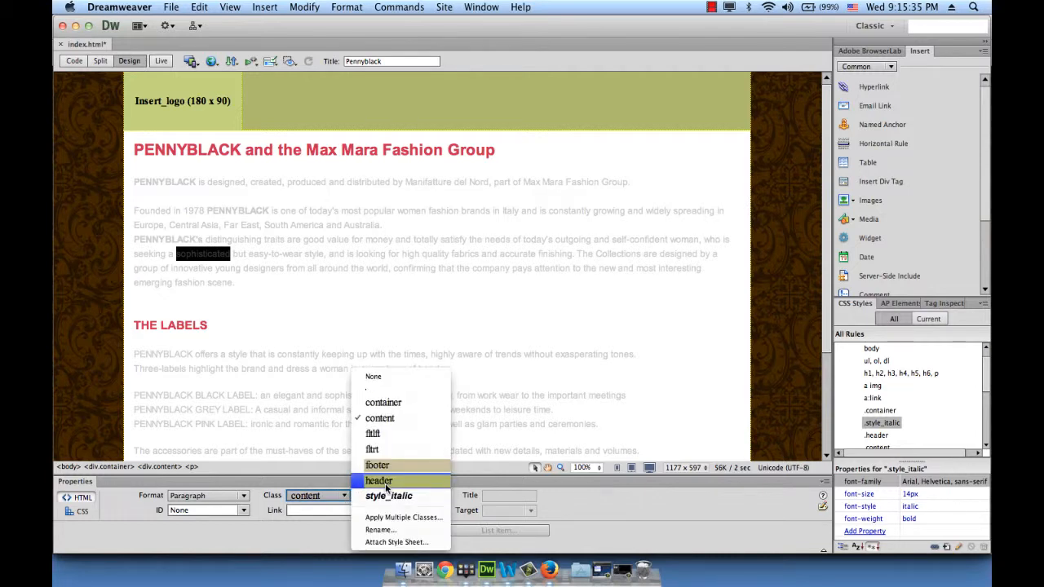
click(417, 501)
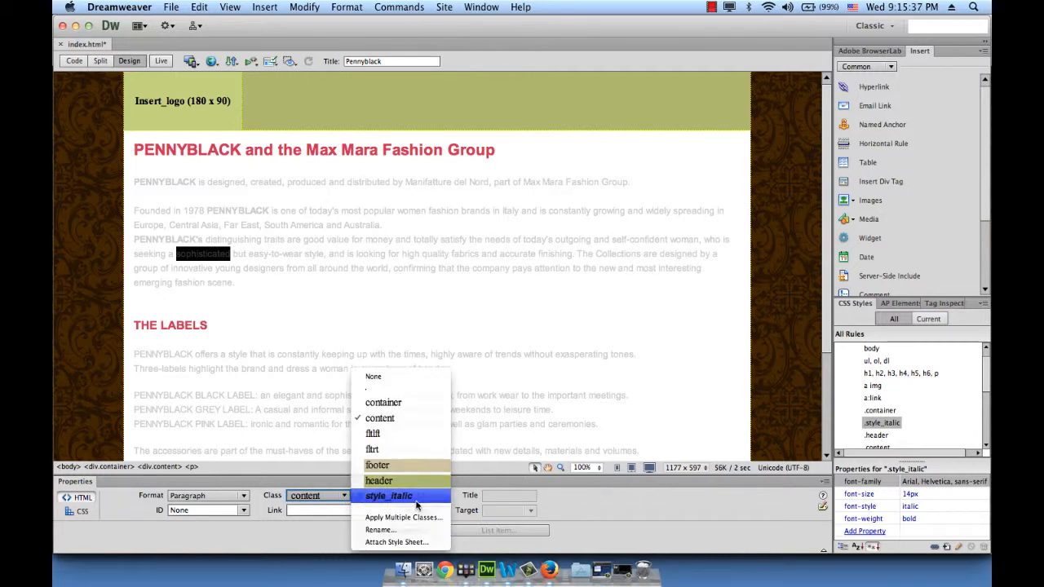
click(348, 369)
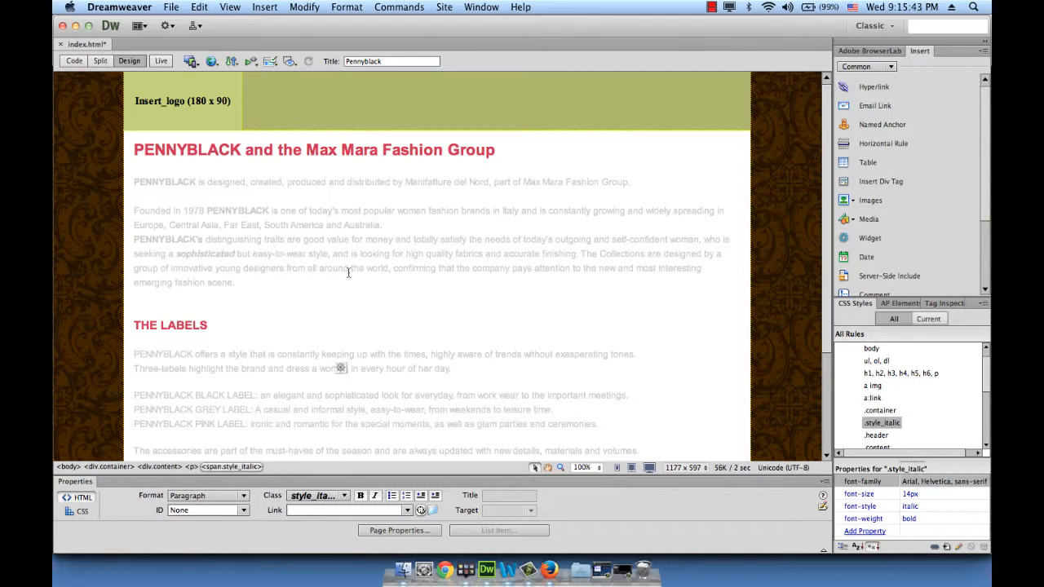
Apply the style_italic class to the word "elegant" in the PENNYBLACK BLACK LABEL line
scroll(348, 273, down, 4)
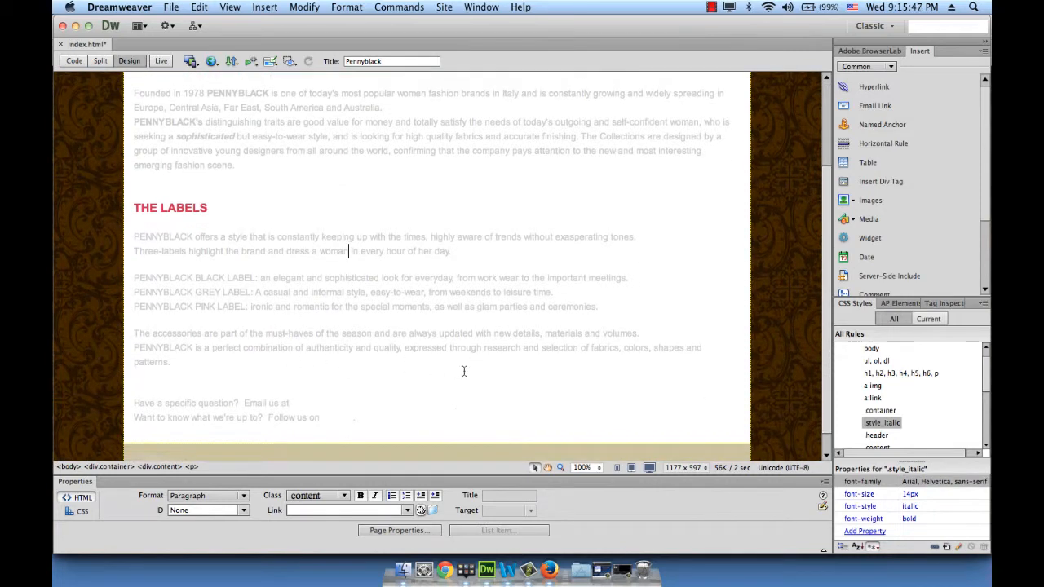
scroll(463, 371, up, 1)
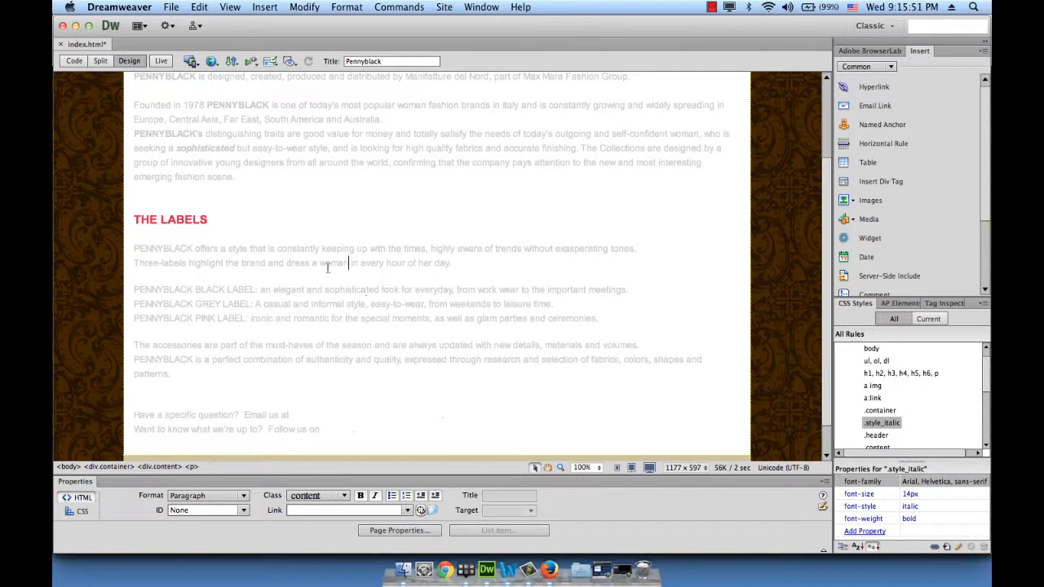
double_click(283, 291)
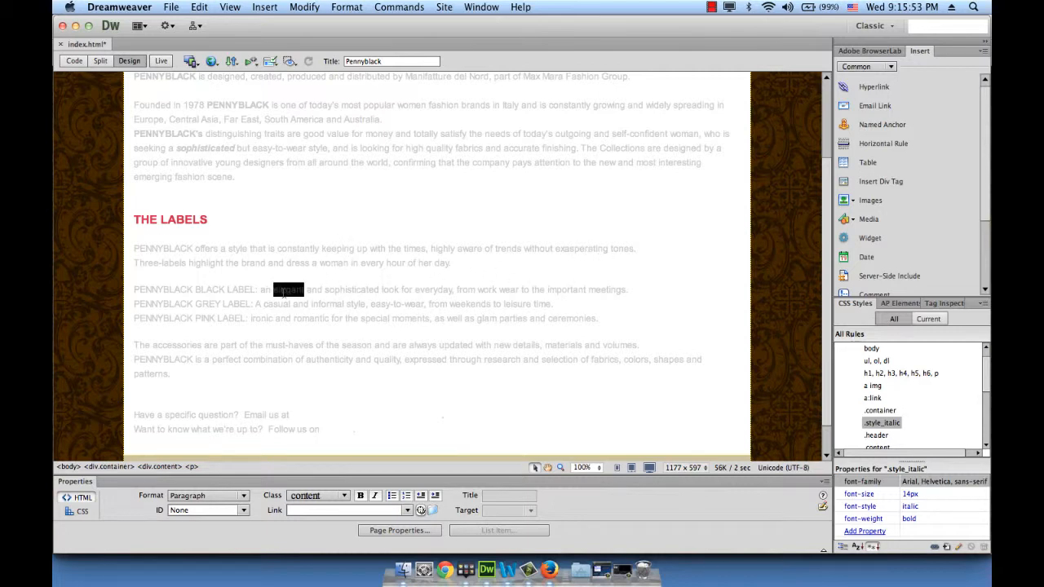
click(344, 496)
click(379, 496)
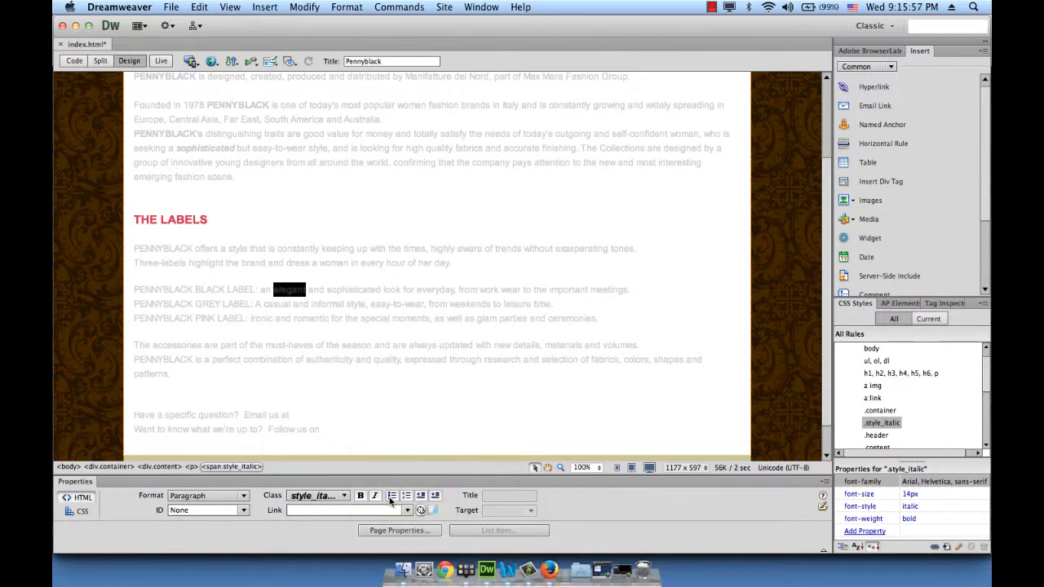
click(412, 341)
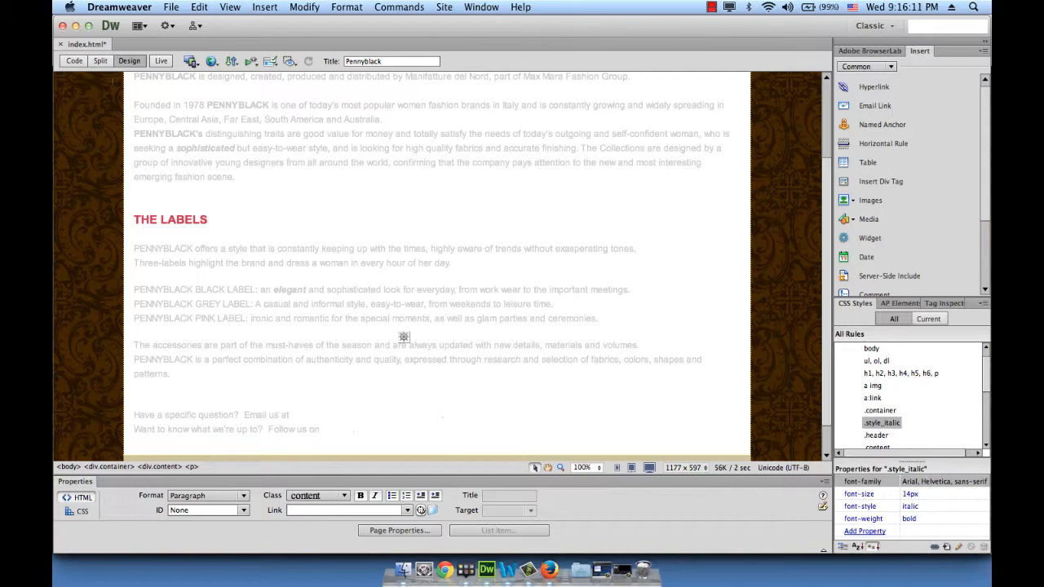
Examine the style_italic spans and the .style_italic rule in the source code, and return to the design view
click(74, 60)
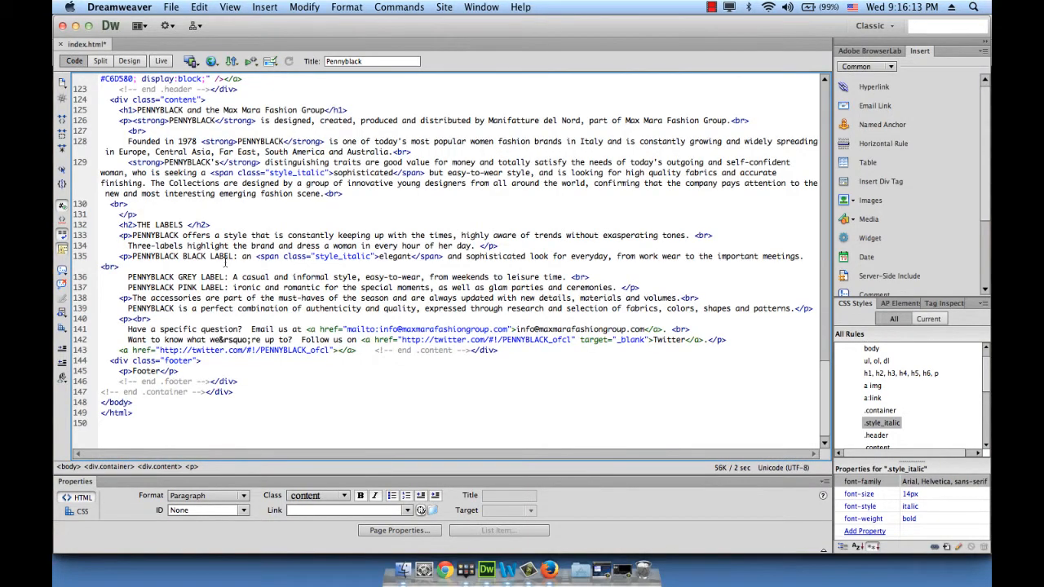
scroll(225, 261, up, 20)
scroll(225, 261, down, 2)
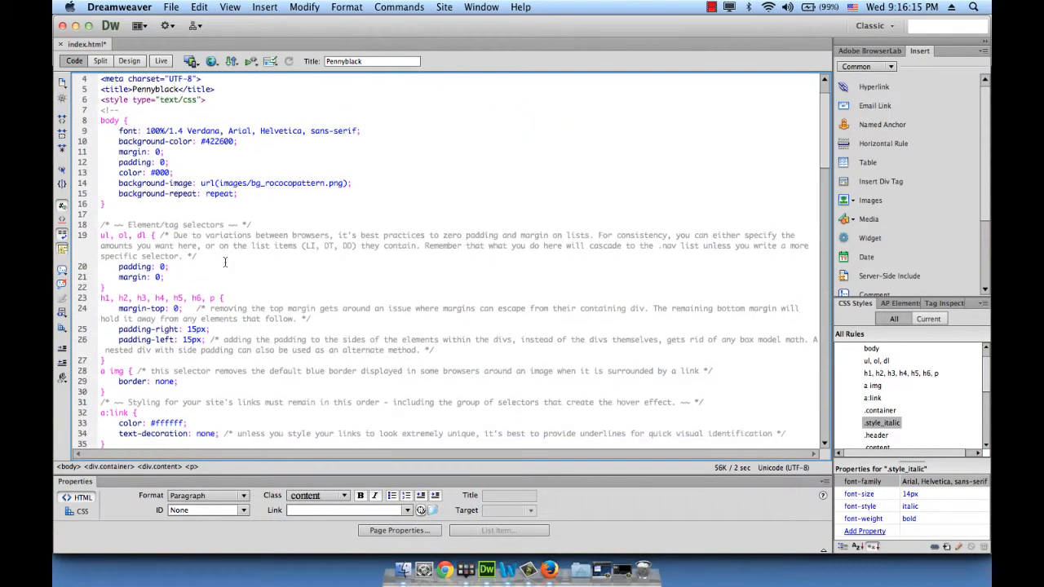
scroll(225, 261, down, 7)
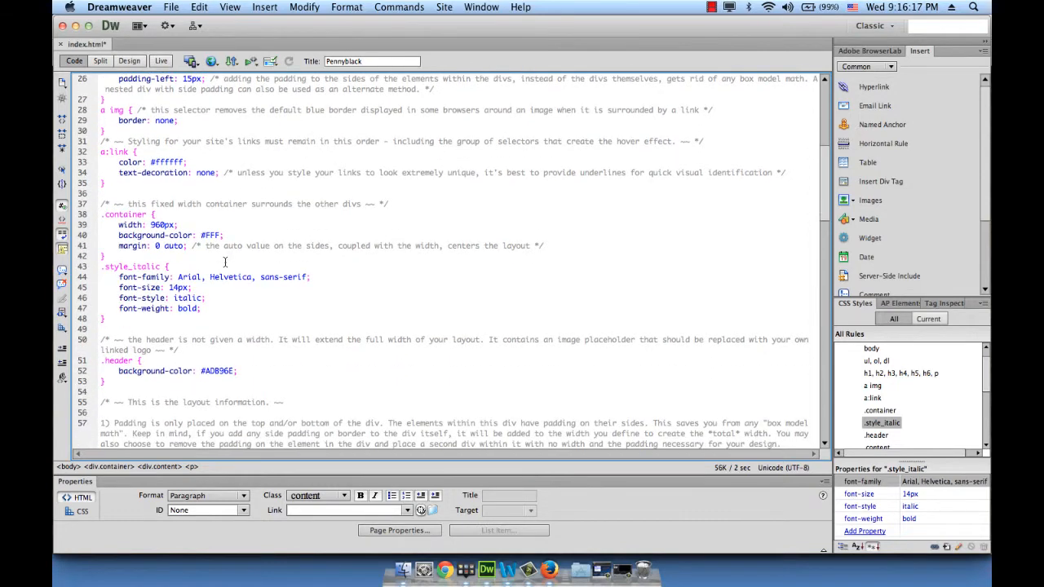
scroll(225, 262, down, 1)
drag(104, 256, 134, 309)
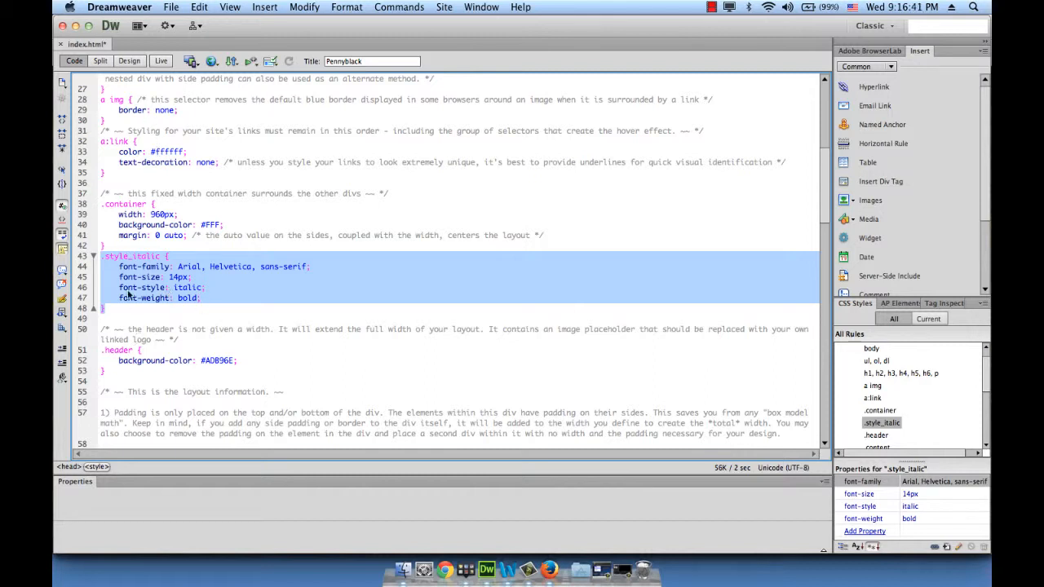
click(137, 63)
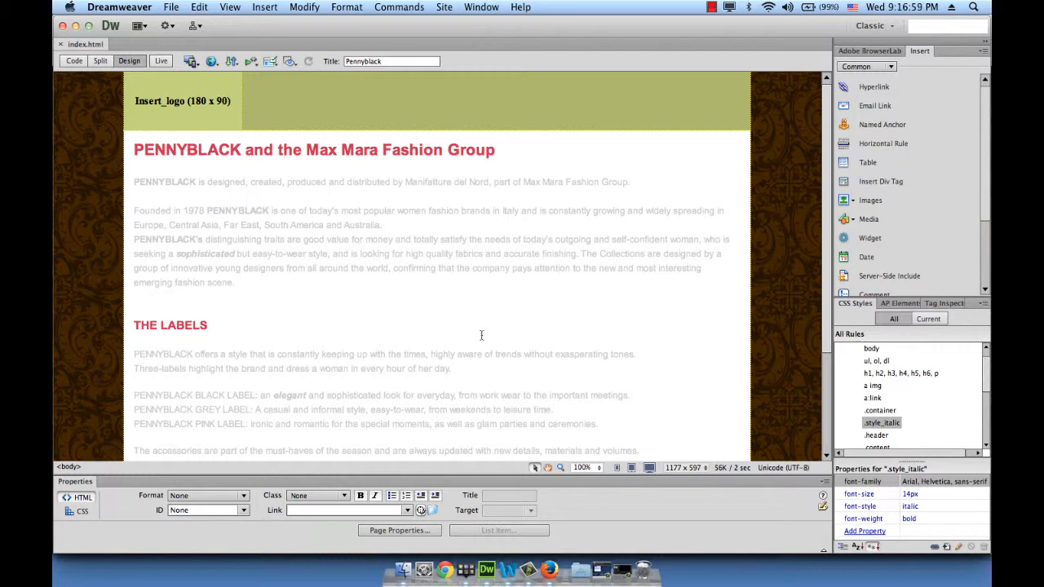
Select the page's container div and display the properties of its .container CSS rule
click(123, 312)
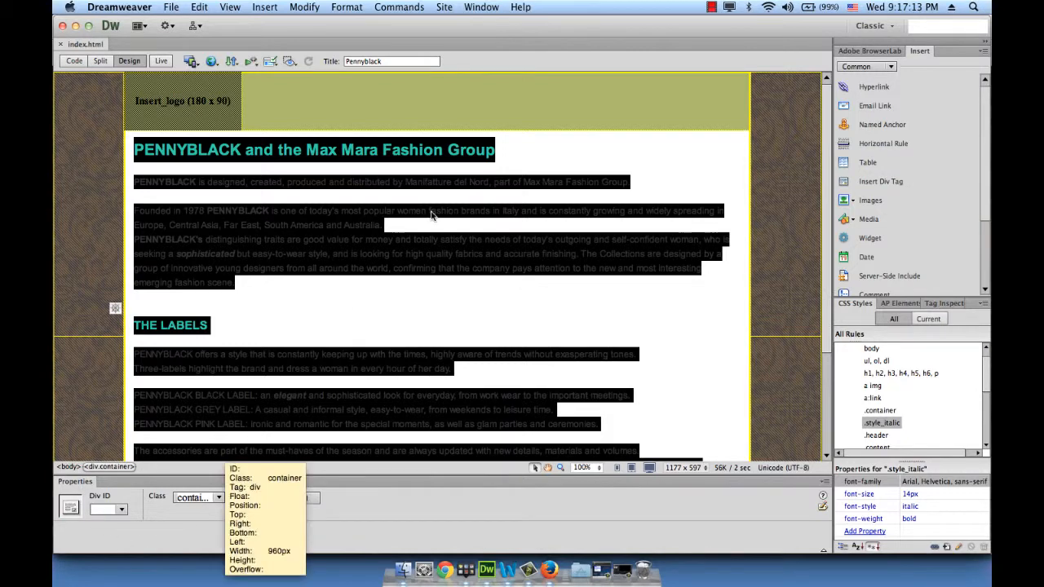
click(703, 166)
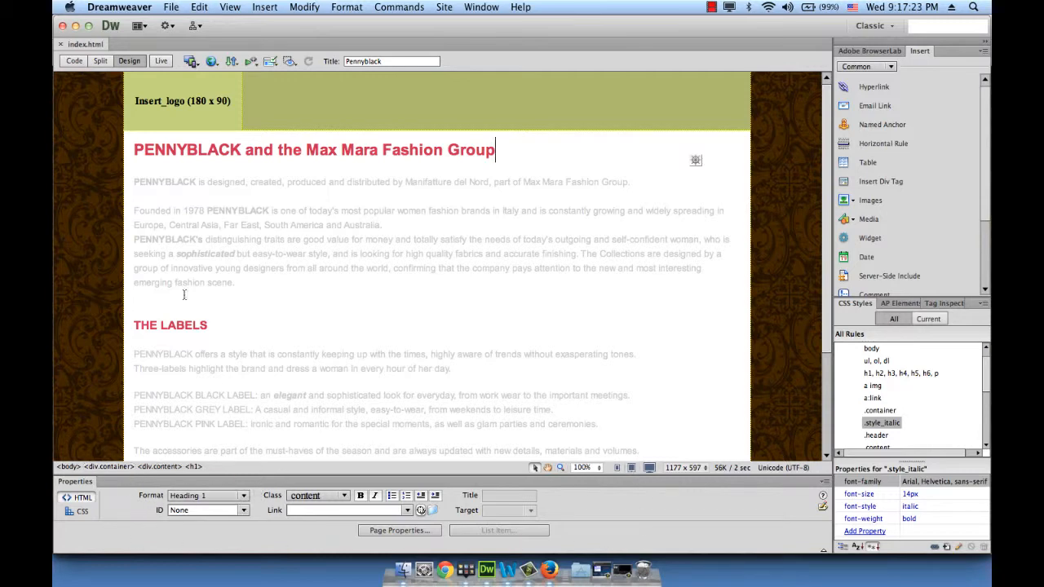
click(124, 301)
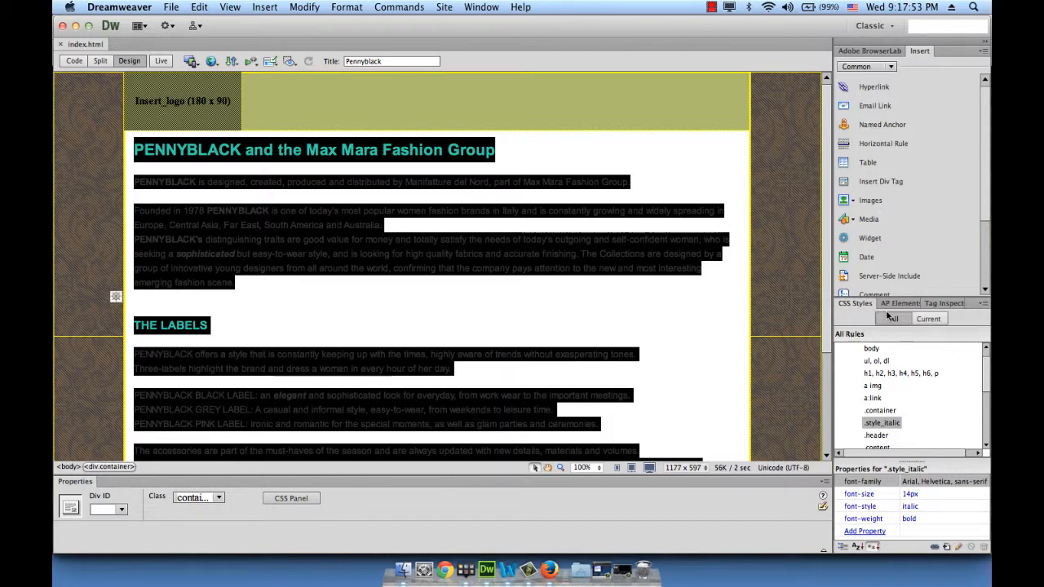
drag(985, 384, 986, 370)
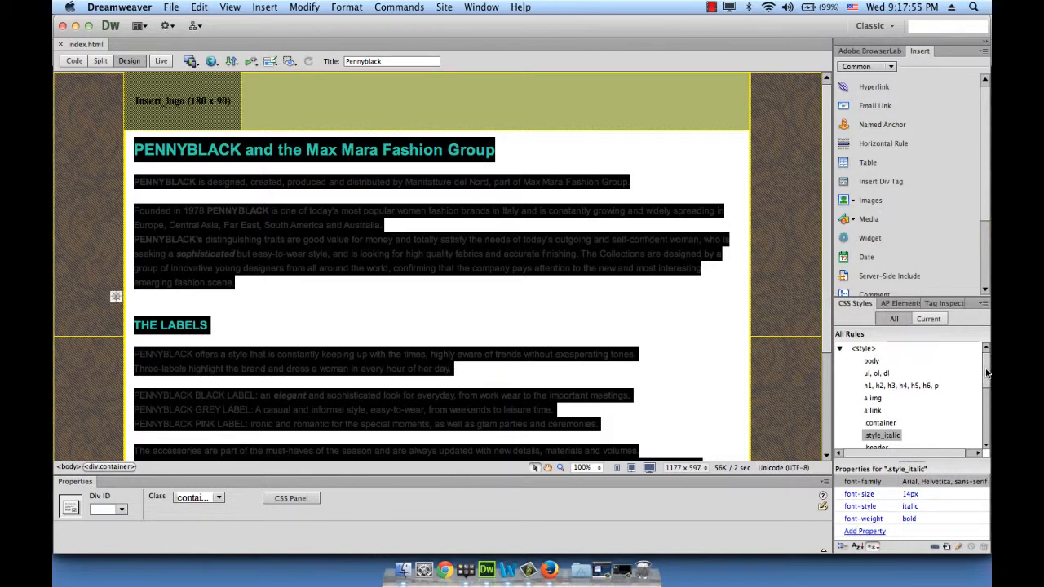
scroll(925, 396, down, 3)
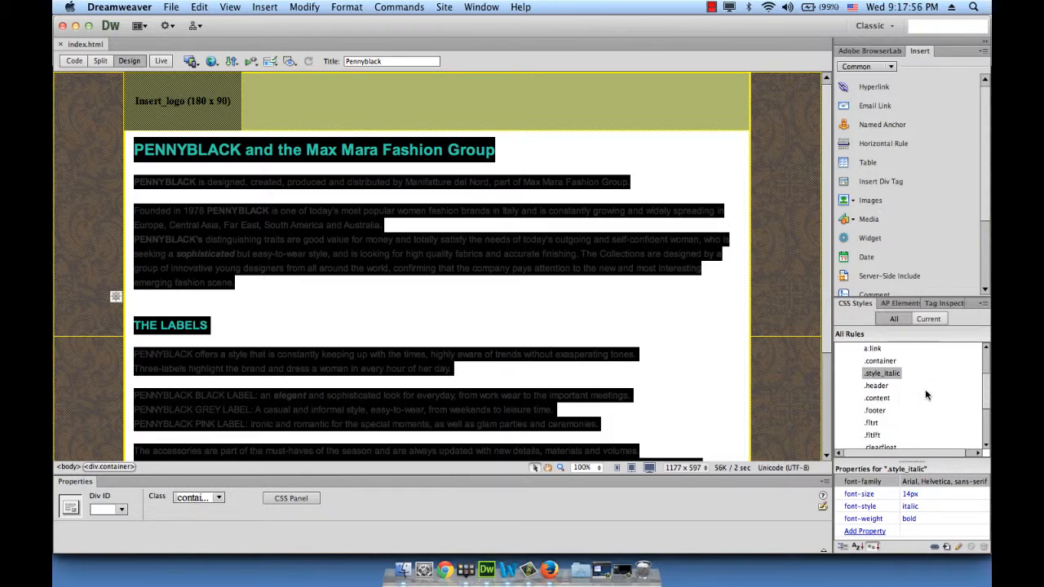
click(887, 361)
click(853, 359)
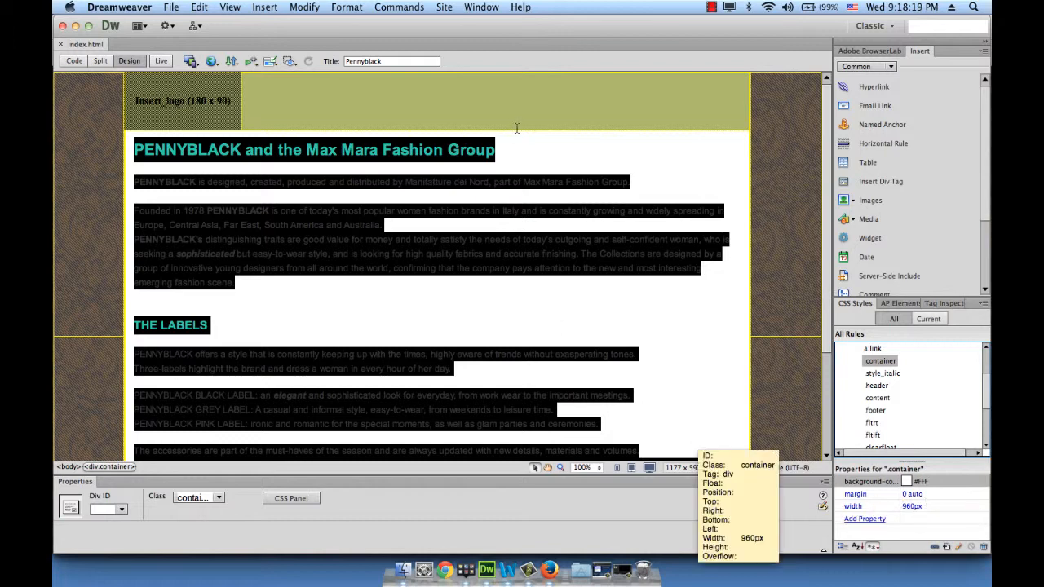
Set the .container rule's background color to #210000 and check the page's text and links against it
click(924, 482)
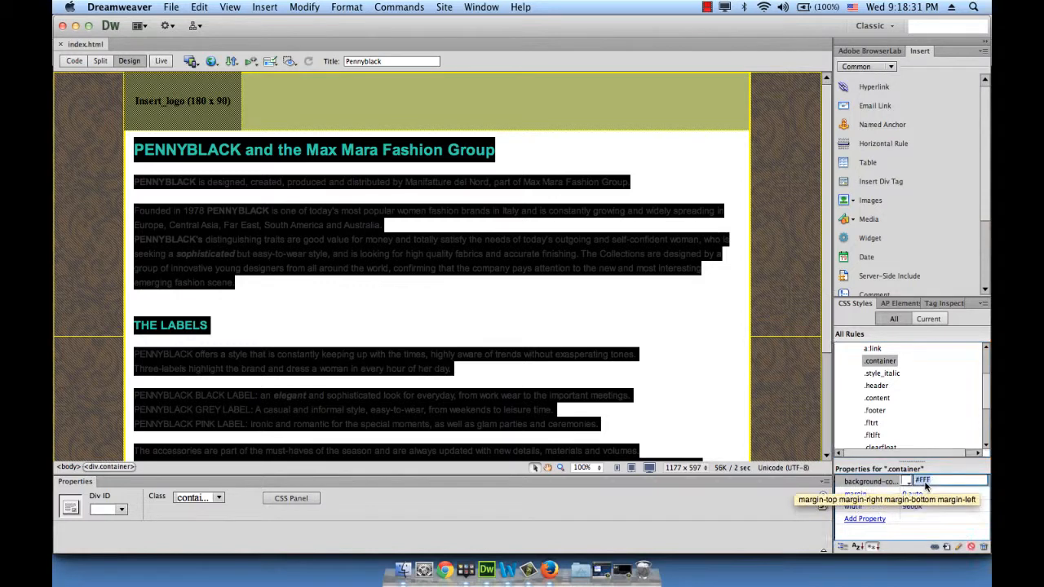
text(#F)
text(1)
text(0)
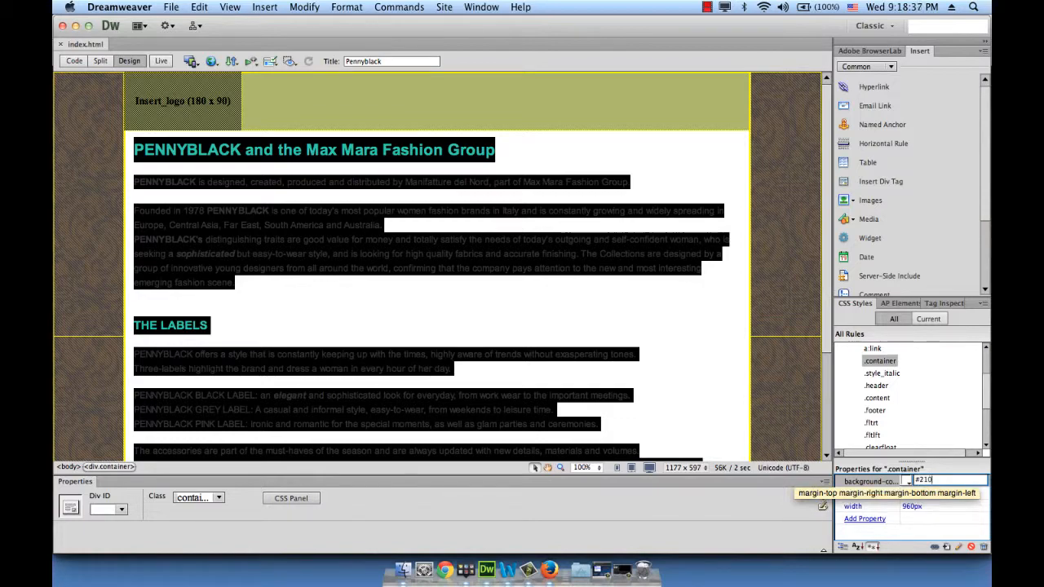
text(000)
key(Return)
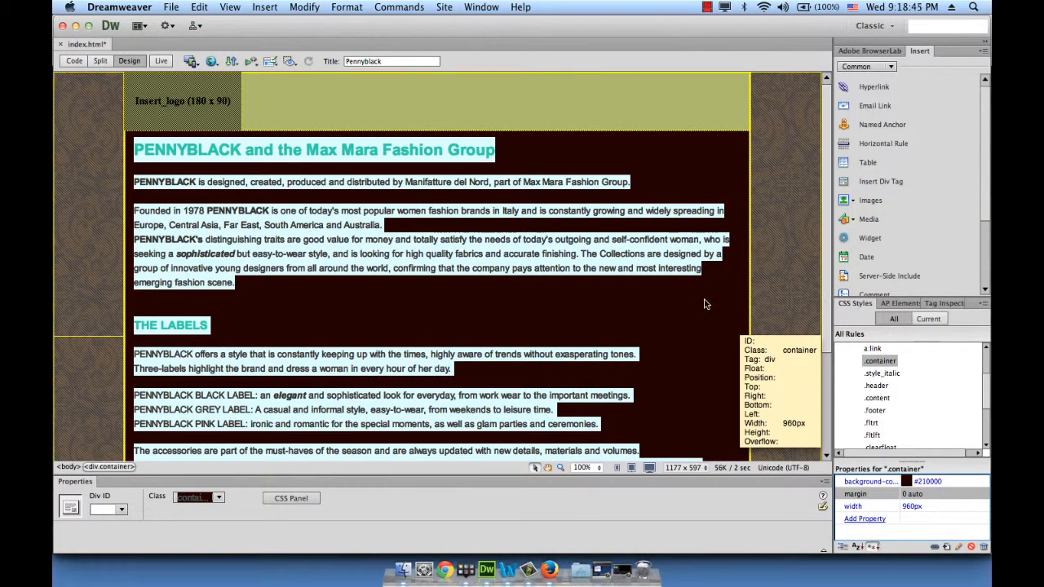
click(757, 285)
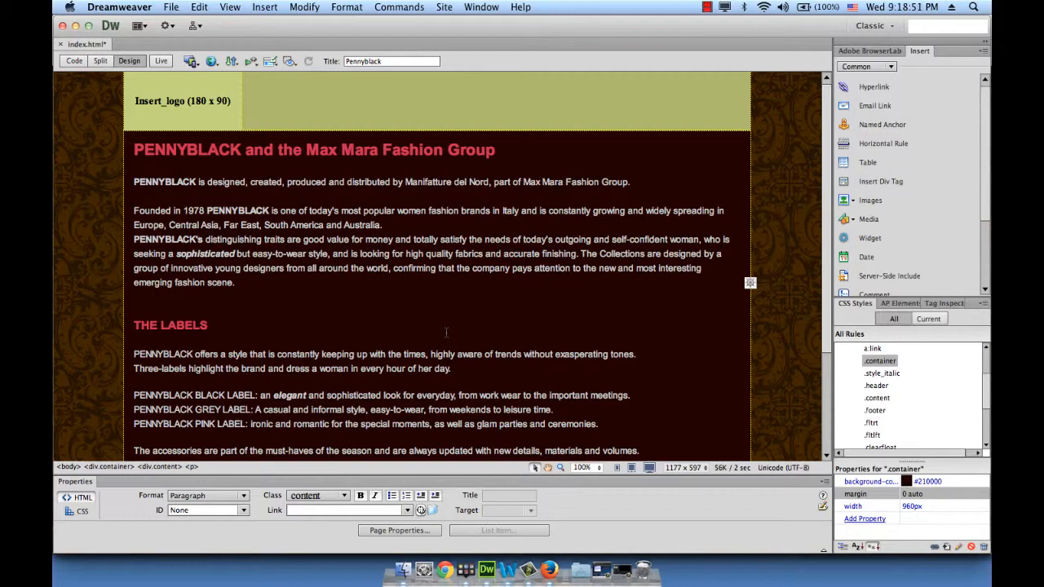
scroll(446, 332, down, 5)
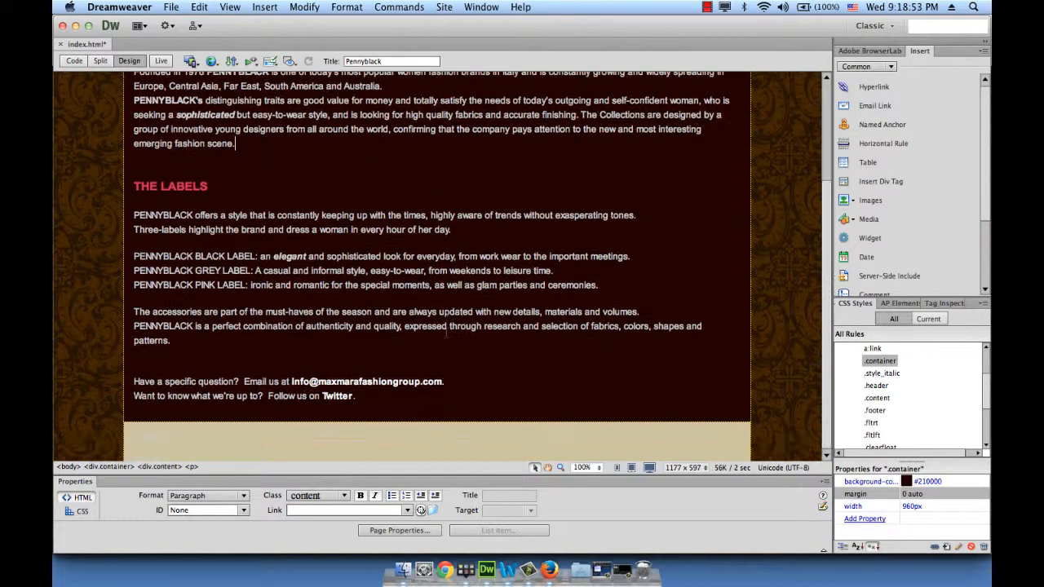
scroll(446, 332, up, 5)
scroll(446, 332, down, 5)
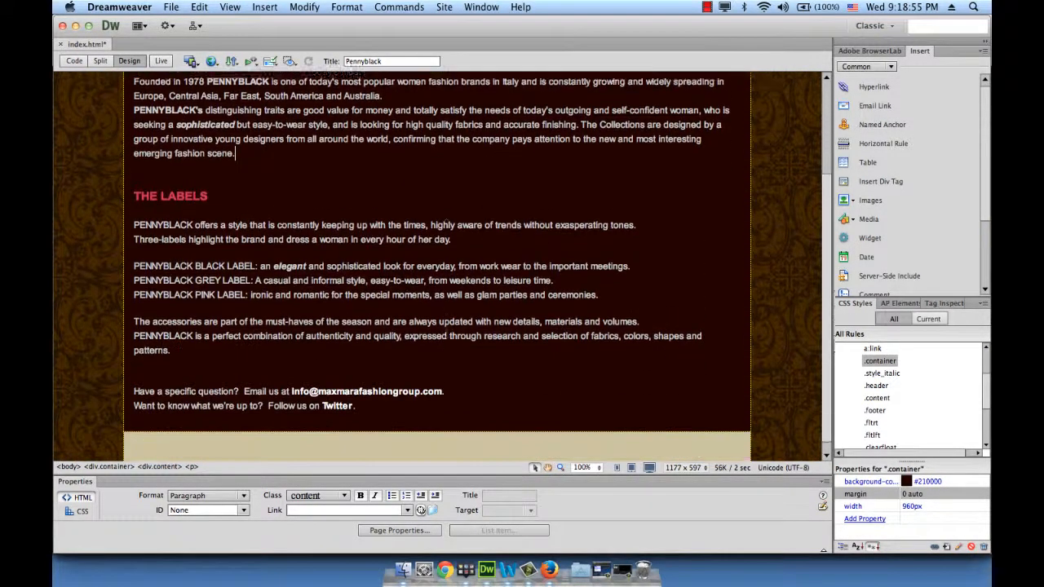